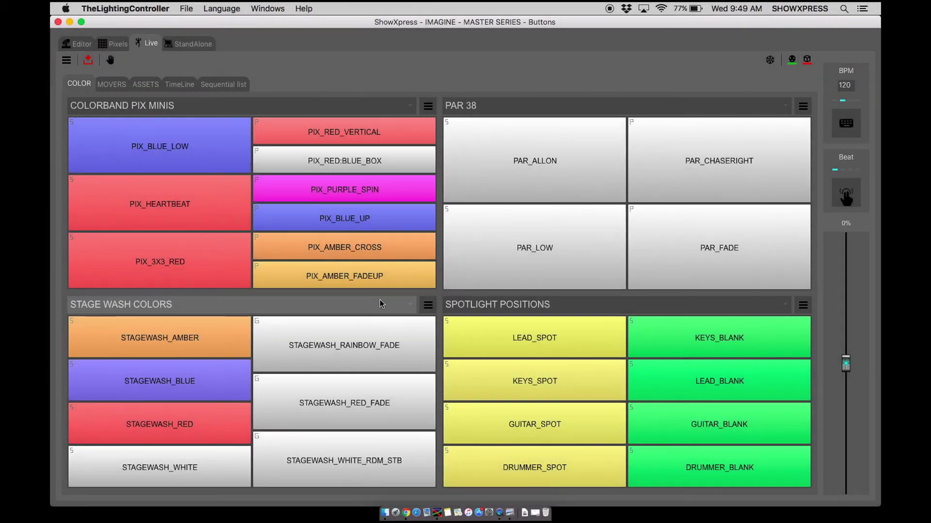
# With Solo buttons off, run STAGEWASH_AMBER, STAGEWASH_BLUE, STAGEWASH_RED and STAGEWASH_WHITE together in the Stage Wash Colors group.
pyautogui.click(427, 306)
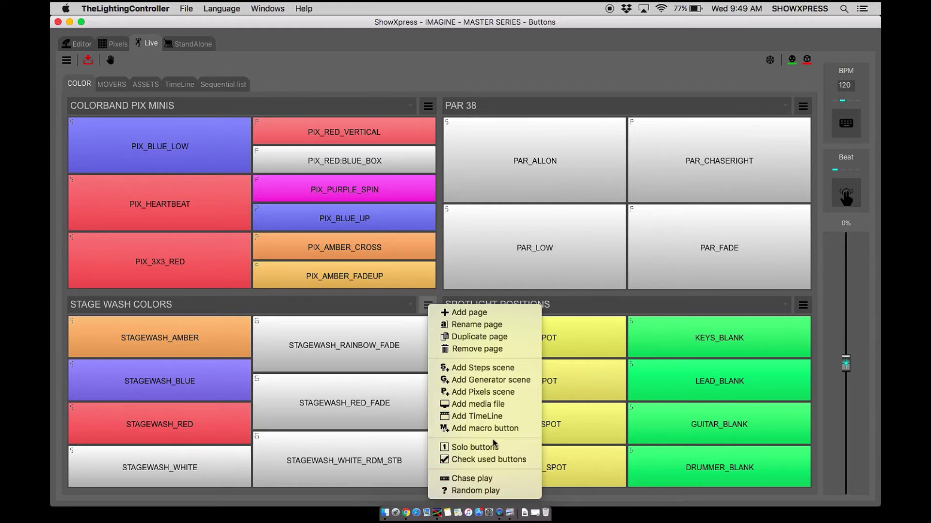
pyautogui.click(476, 451)
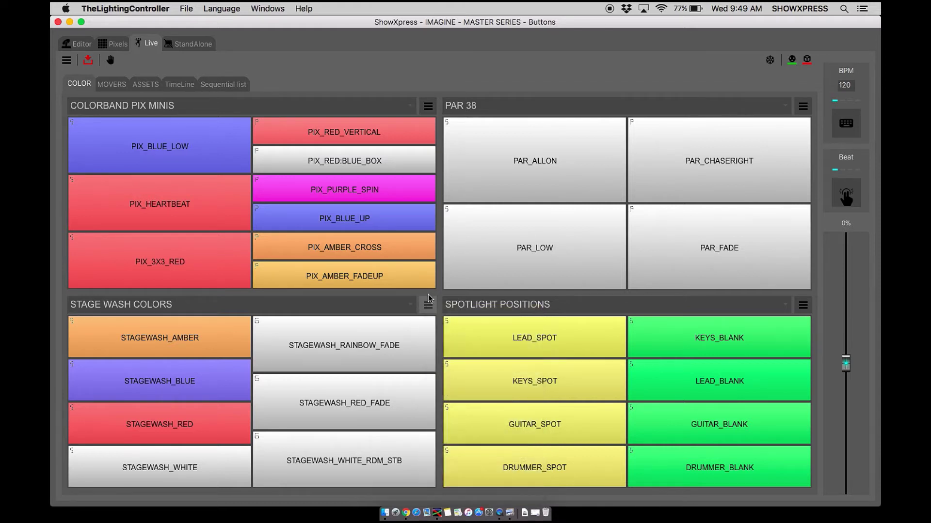
pyautogui.click(163, 335)
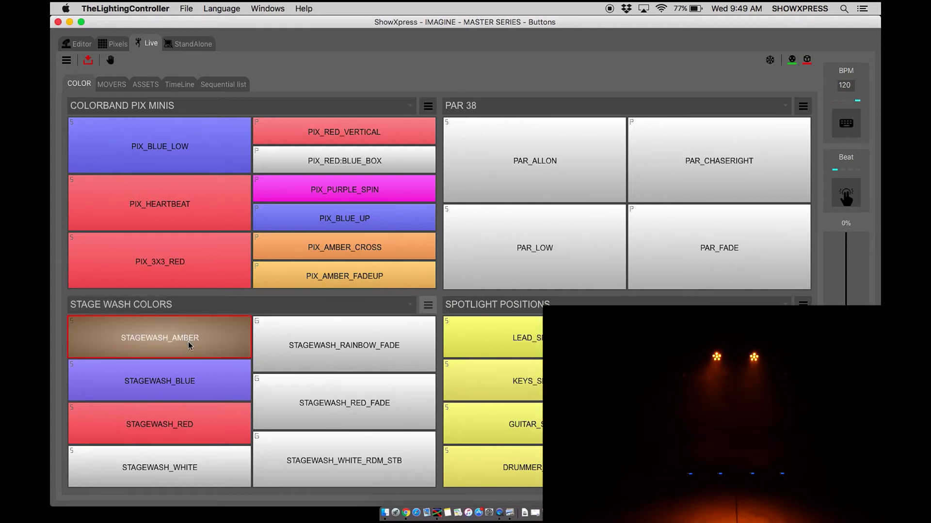
pyautogui.click(163, 385)
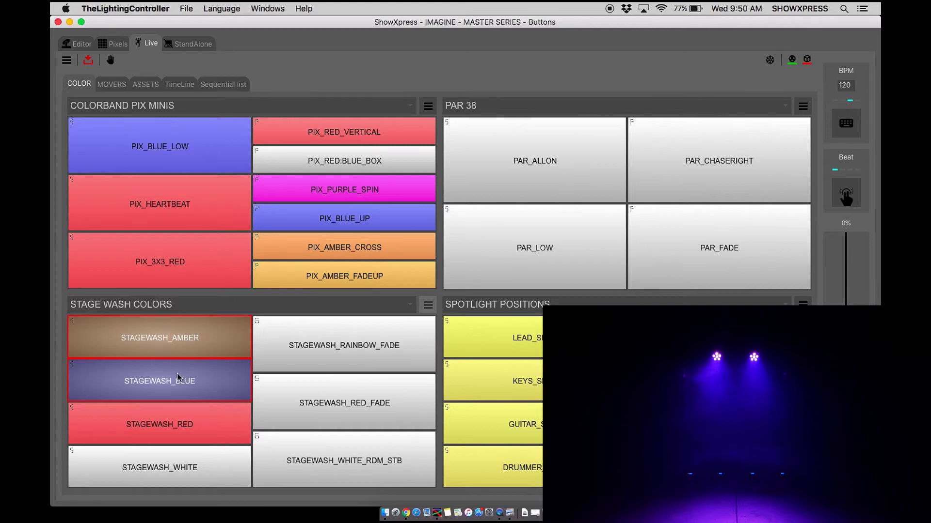
pyautogui.click(180, 425)
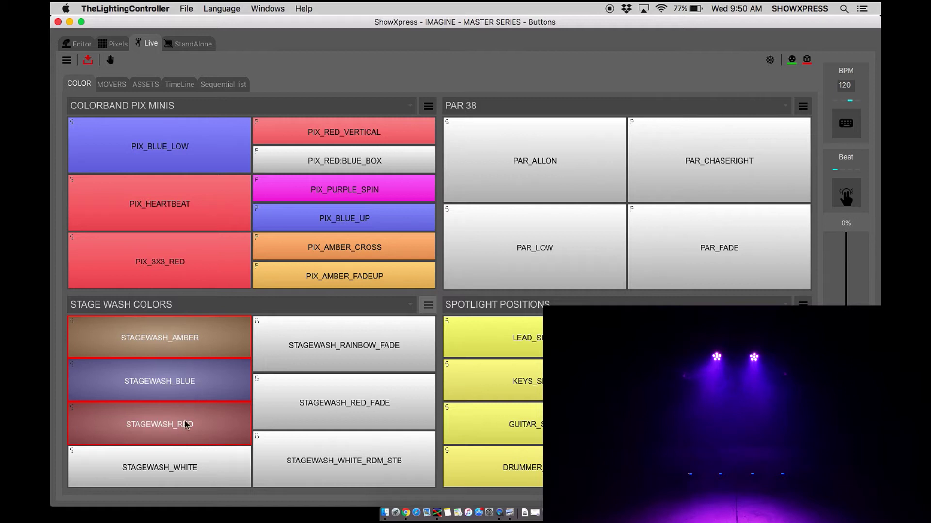
pyautogui.click(181, 468)
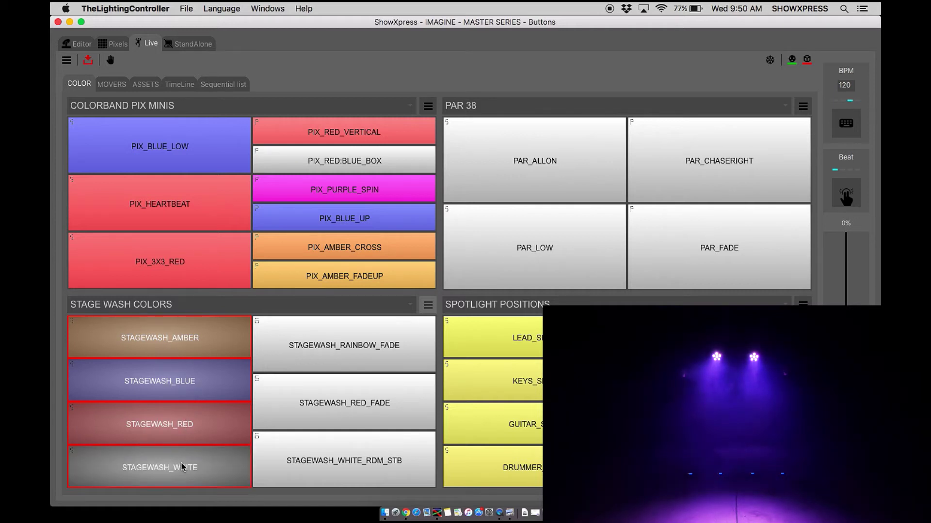
# Release the white, red, blue and amber stage wash scenes one by one.
pyautogui.click(183, 467)
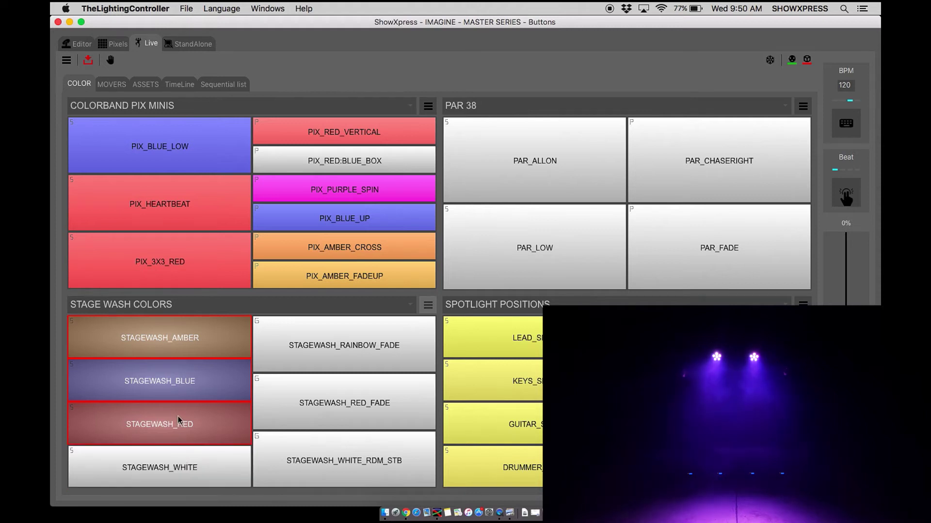
pyautogui.click(179, 426)
pyautogui.click(183, 381)
pyautogui.click(185, 345)
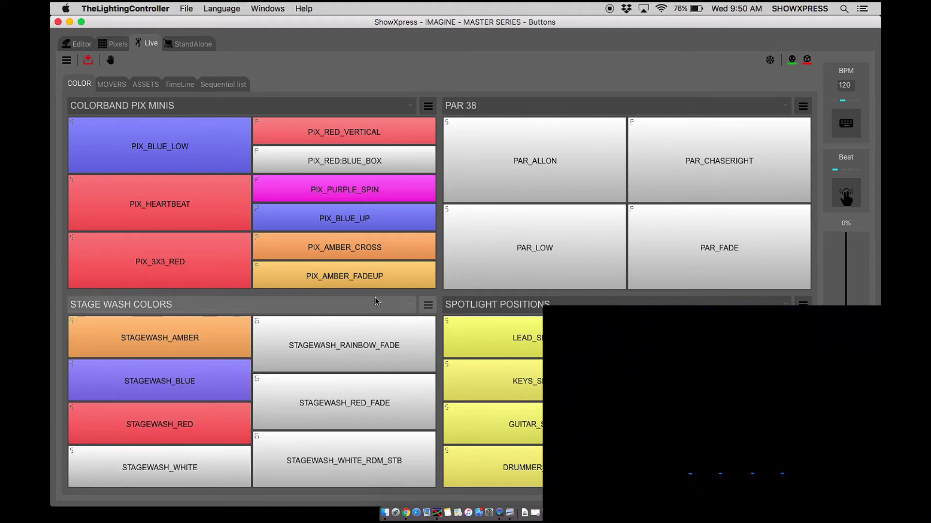
# Layer STAGEWASH_BLUE over STAGEWASH_AMBER, briefly toggle STAGEWASH_RED, and release every active stage wash scene.
pyautogui.click(187, 345)
pyautogui.click(176, 376)
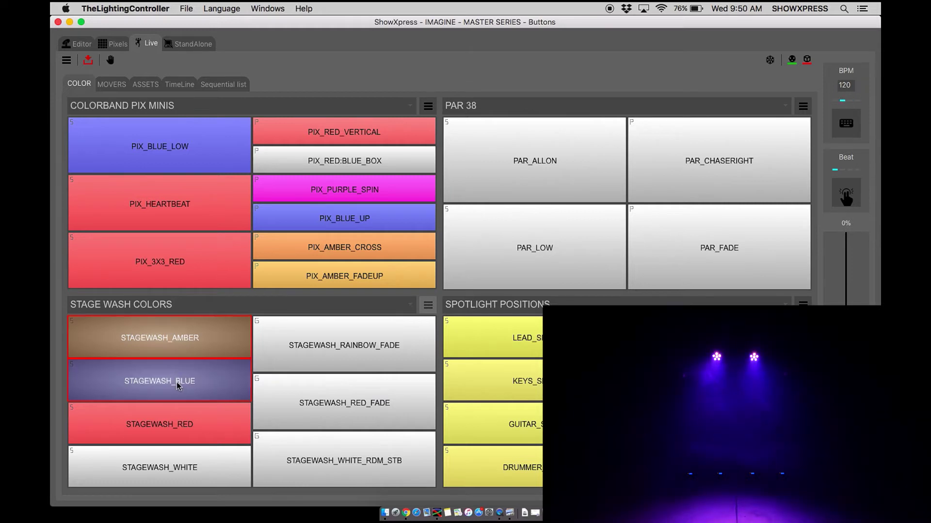
pyautogui.click(176, 382)
pyautogui.click(174, 423)
pyautogui.click(172, 424)
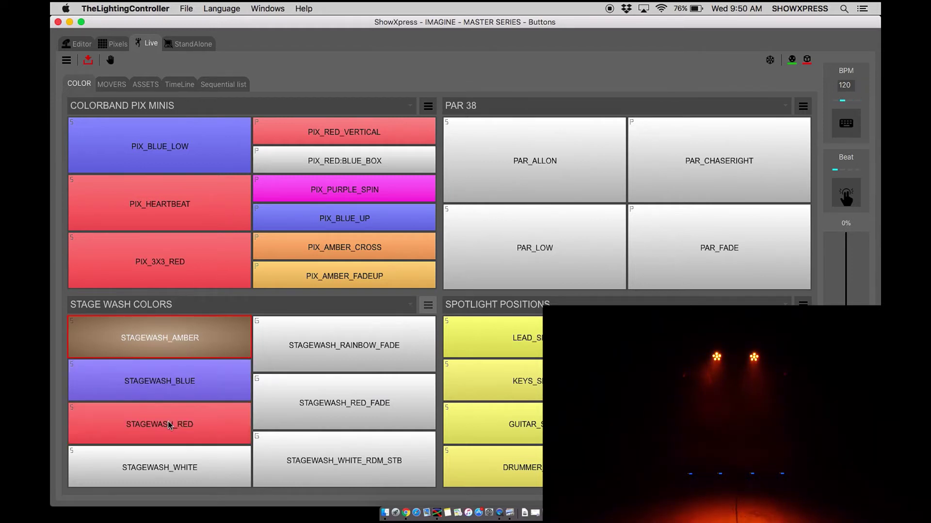
pyautogui.click(183, 352)
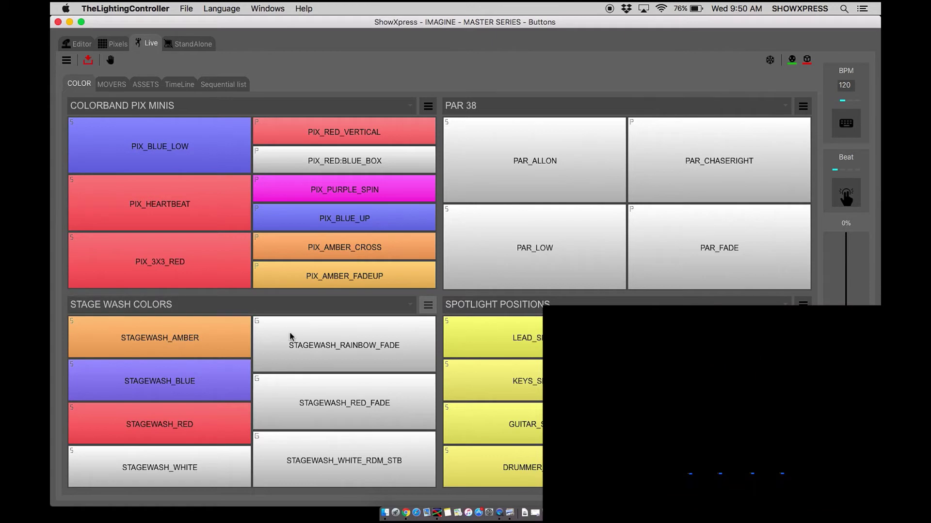
# Enable Solo buttons for the Stage Wash Colors group and run its scenes in turn from STAGEWASH_AMBER through STAGEWASH_RED_FADE.
pyautogui.click(428, 305)
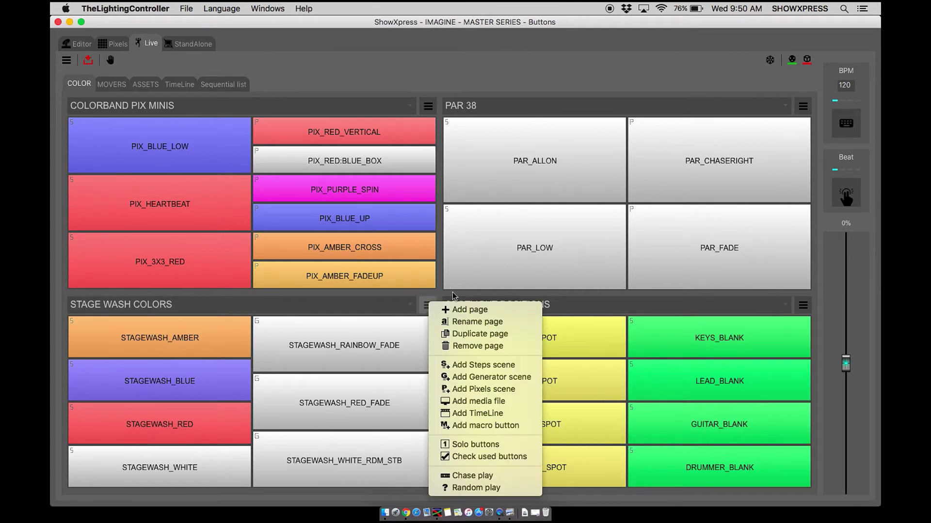
pyautogui.click(469, 443)
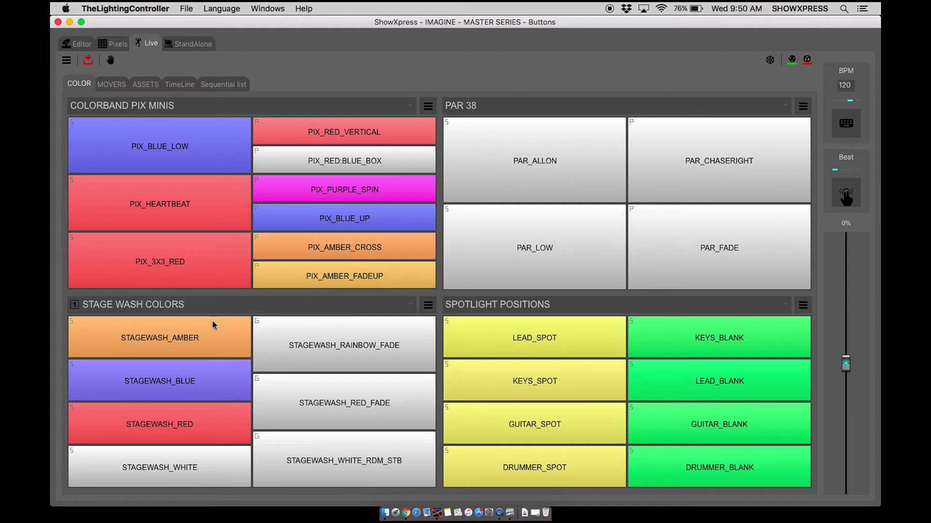
pyautogui.click(171, 340)
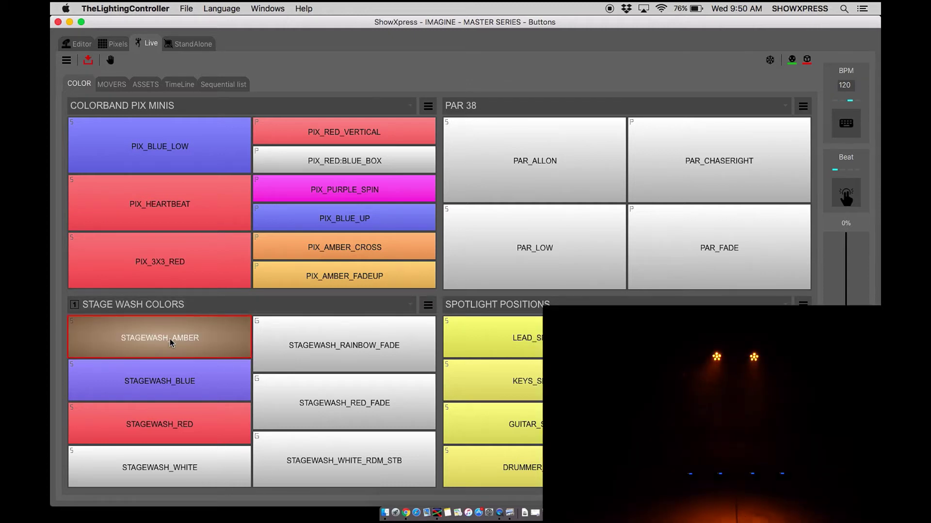
pyautogui.click(170, 380)
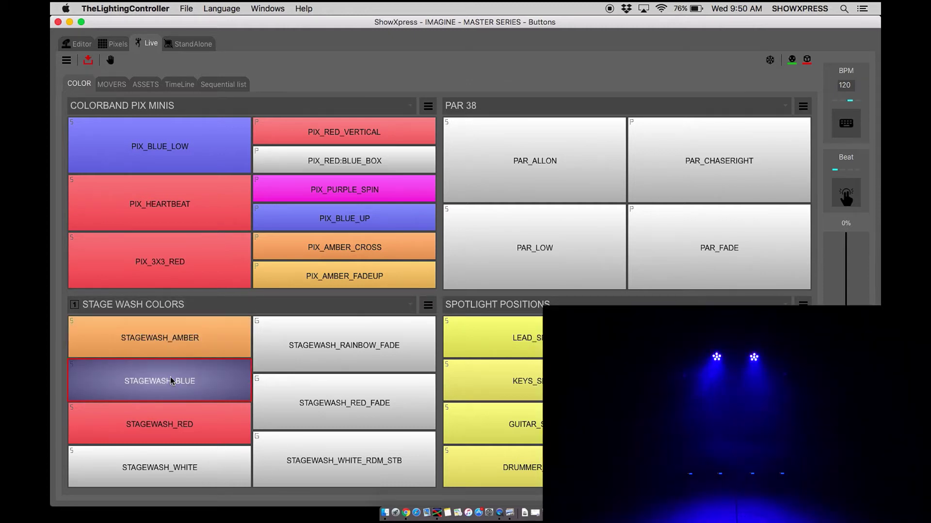
pyautogui.click(173, 421)
pyautogui.click(176, 460)
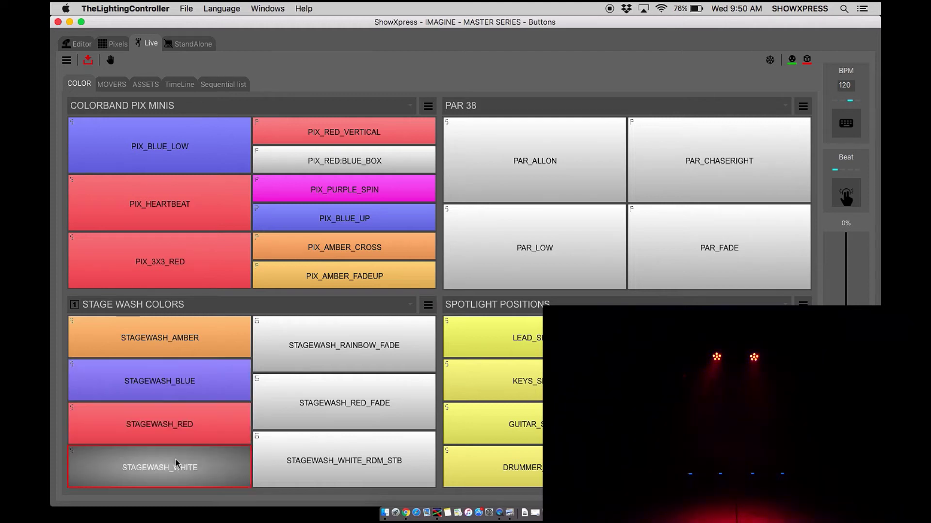
pyautogui.click(287, 348)
pyautogui.click(286, 398)
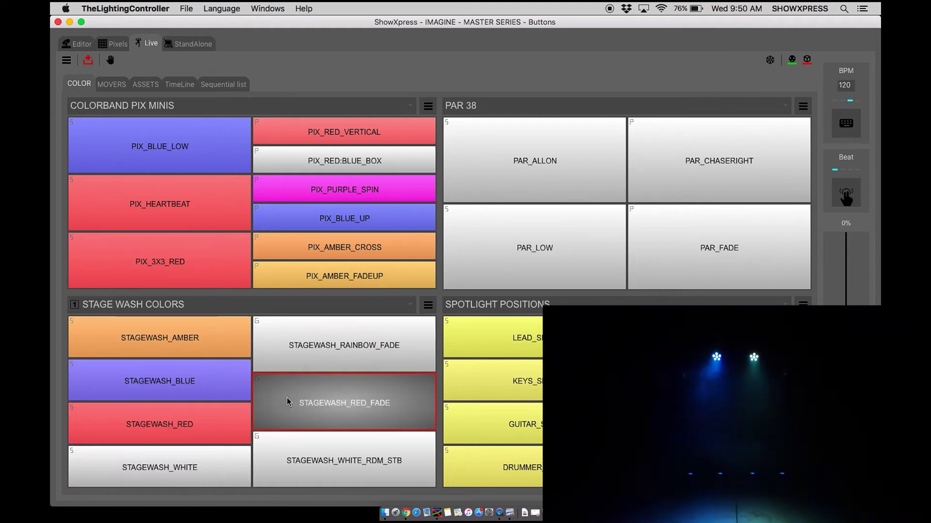
# Switch among the blue, amber and red stage washes in solo mode, including STAGEWASH_WHITE_RDM_STB, and end on STAGEWASH_AMBER.
pyautogui.click(179, 371)
pyautogui.click(193, 340)
pyautogui.click(185, 426)
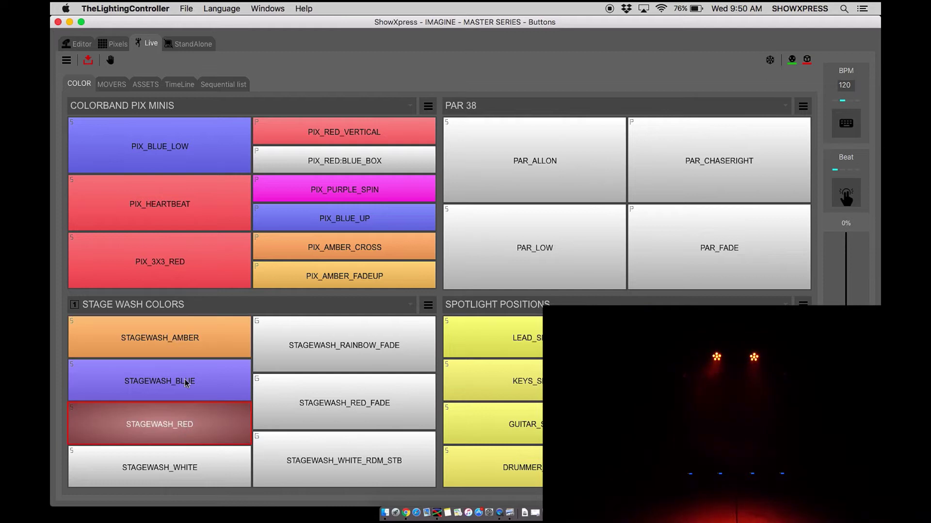
pyautogui.click(187, 380)
pyautogui.click(210, 344)
pyautogui.click(309, 463)
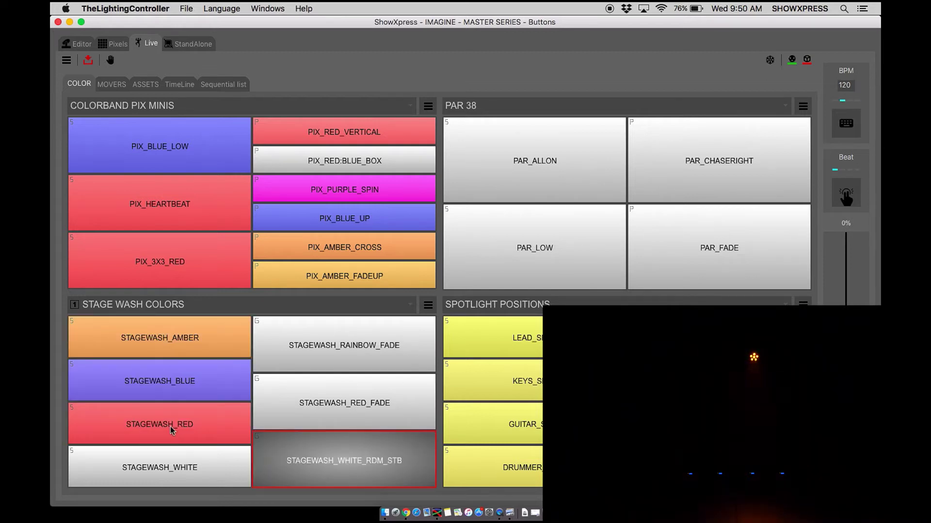
pyautogui.click(173, 427)
pyautogui.click(175, 382)
pyautogui.click(174, 340)
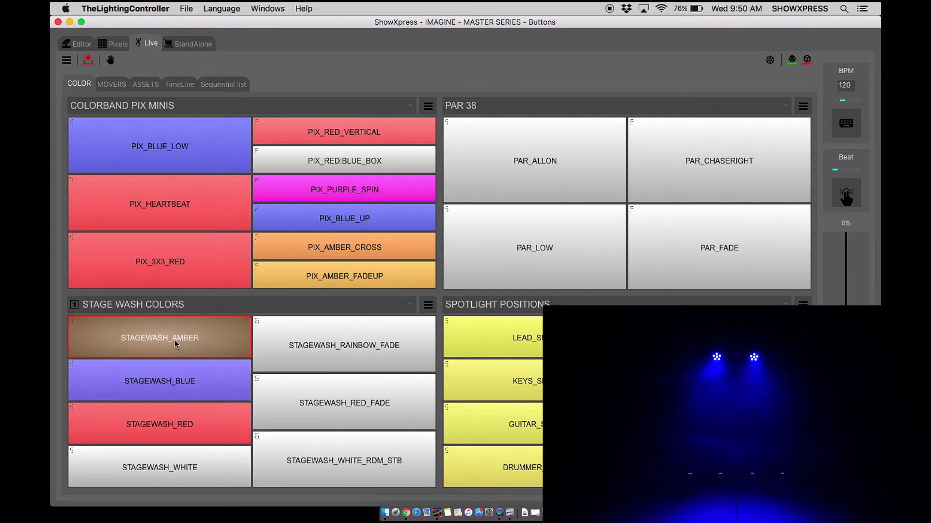
# Run STAGEWASH_RED, STAGEWASH_WHITE and STAGEWASH_RED_FADE in solo mode, and alternate between the blue and amber washes, ending on amber.
pyautogui.click(184, 437)
pyautogui.click(186, 472)
pyautogui.click(287, 403)
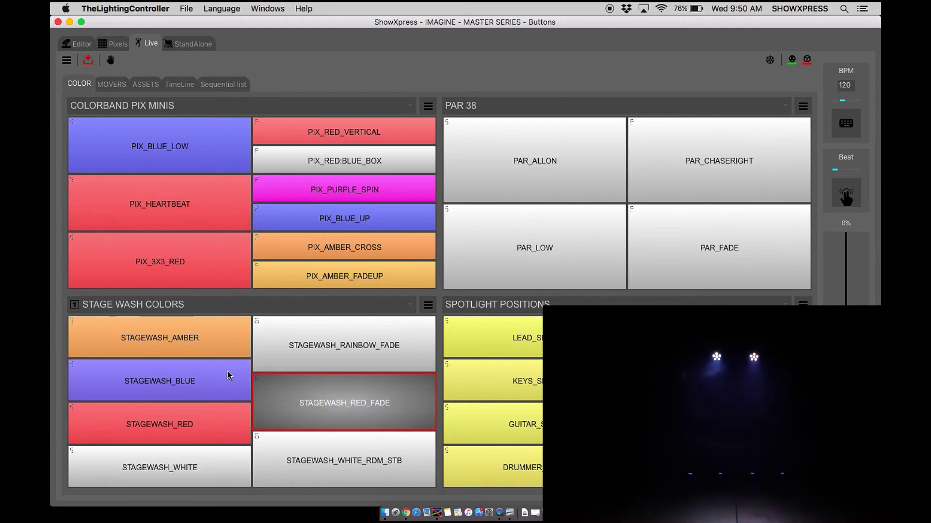
pyautogui.click(228, 377)
pyautogui.click(208, 335)
pyautogui.click(210, 374)
pyautogui.click(205, 334)
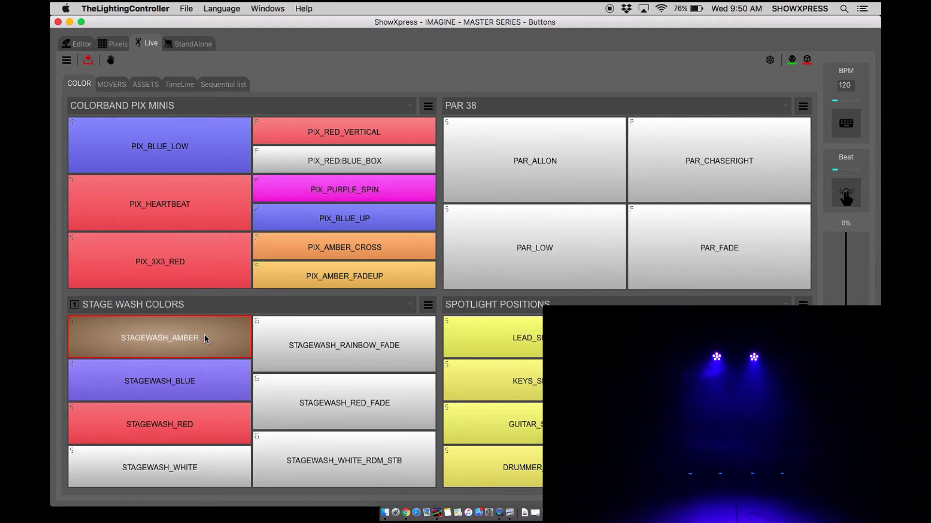
pyautogui.click(192, 376)
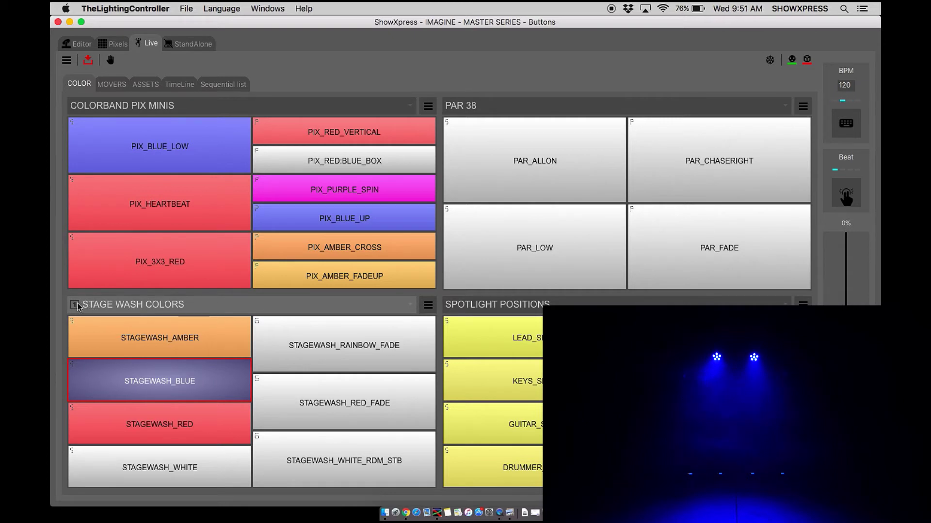
pyautogui.click(174, 367)
pyautogui.click(170, 342)
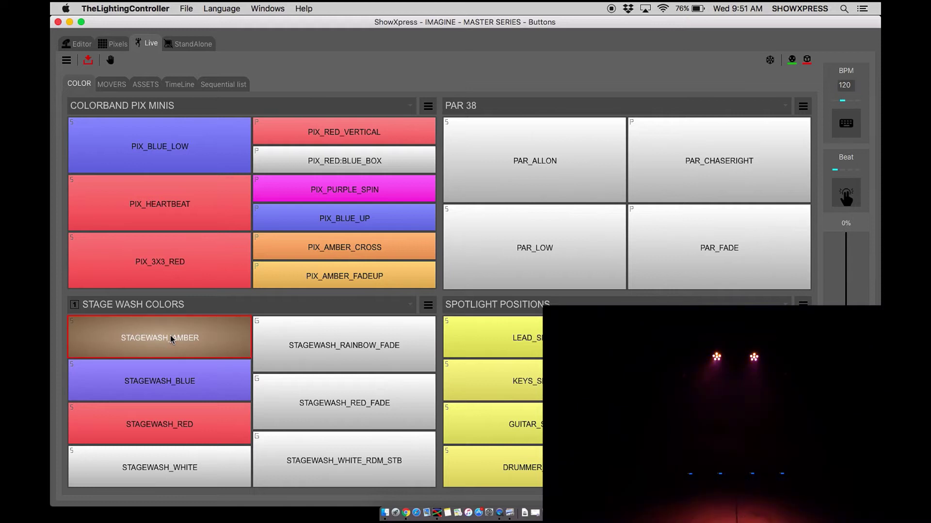
# Enable Check used buttons for the Stage Wash Colors group and play each of its remaining scenes, ending on STAGEWASH_WHITE.
pyautogui.click(428, 306)
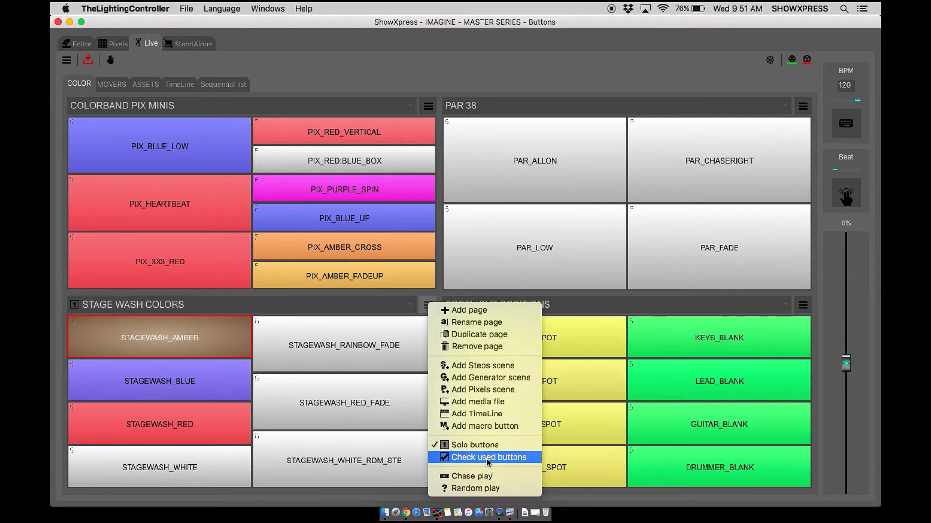
pyautogui.click(487, 457)
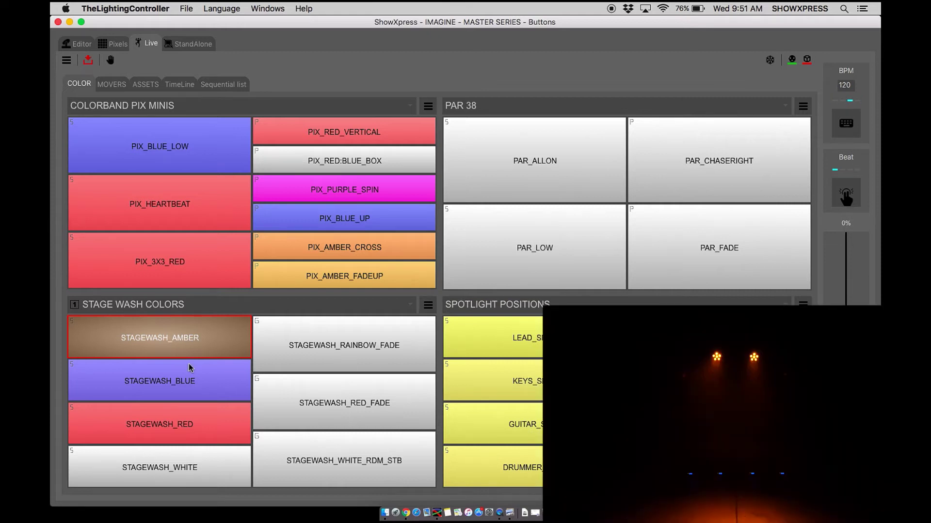
pyautogui.click(186, 381)
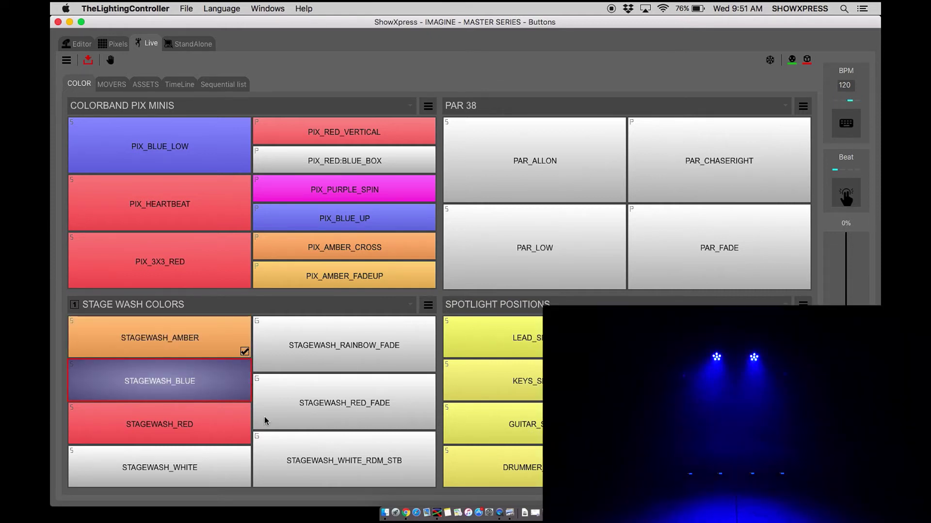
pyautogui.click(295, 400)
pyautogui.click(197, 425)
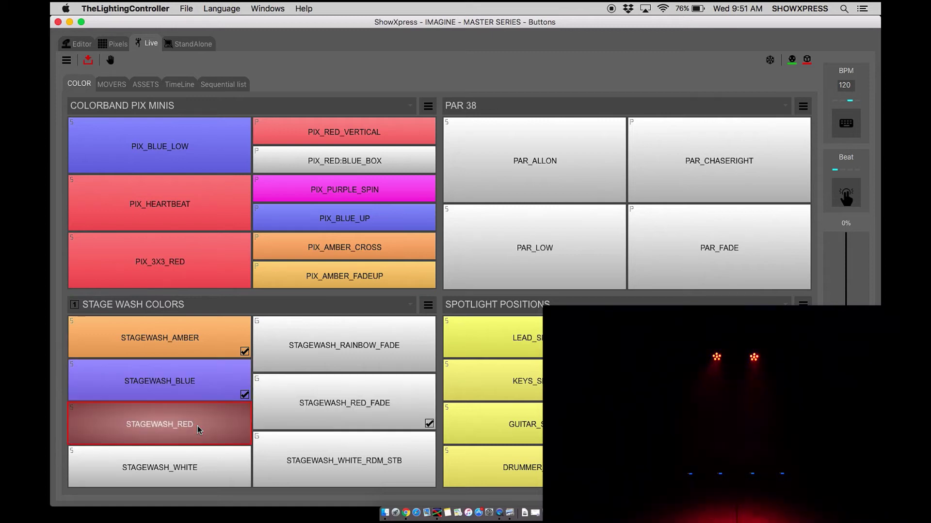
pyautogui.click(323, 449)
pyautogui.click(333, 346)
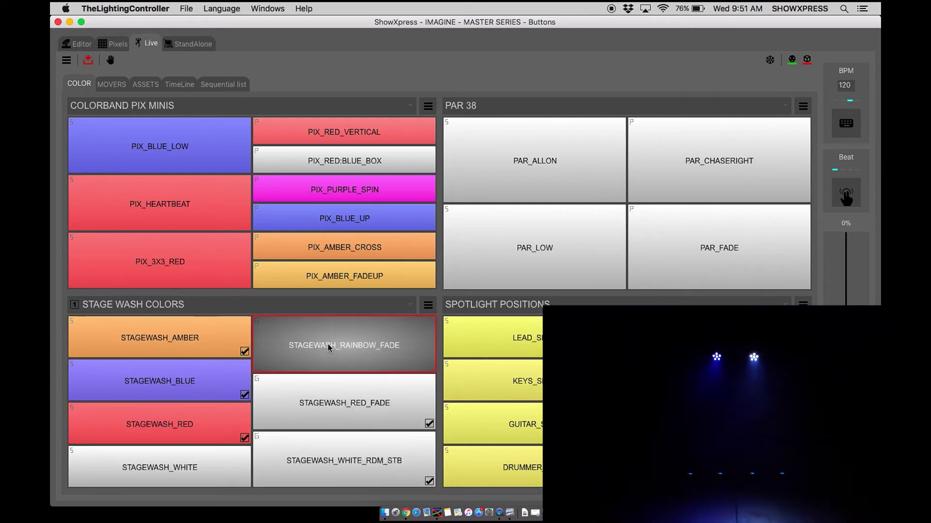
pyautogui.click(199, 468)
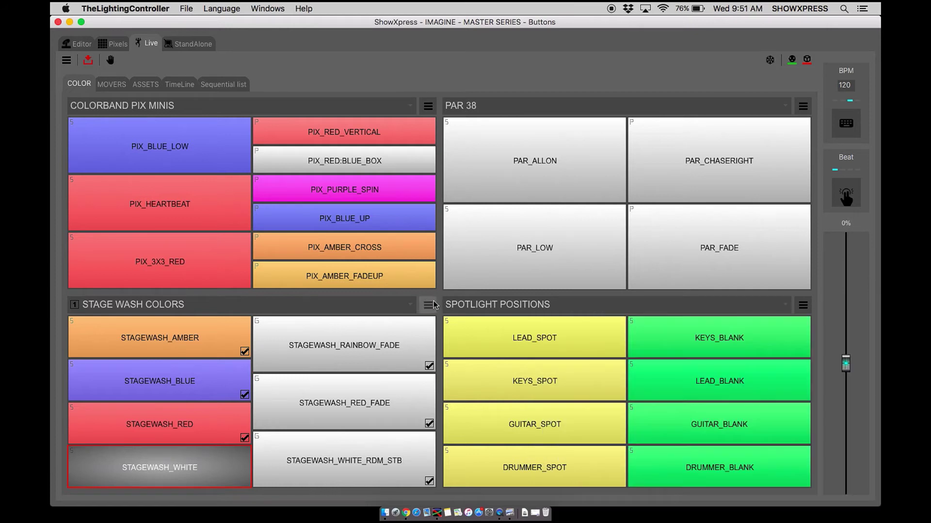
# Turn off Check used buttons for the Stage Wash Colors group and review its Chase play option without enabling it.
pyautogui.click(427, 305)
pyautogui.click(490, 463)
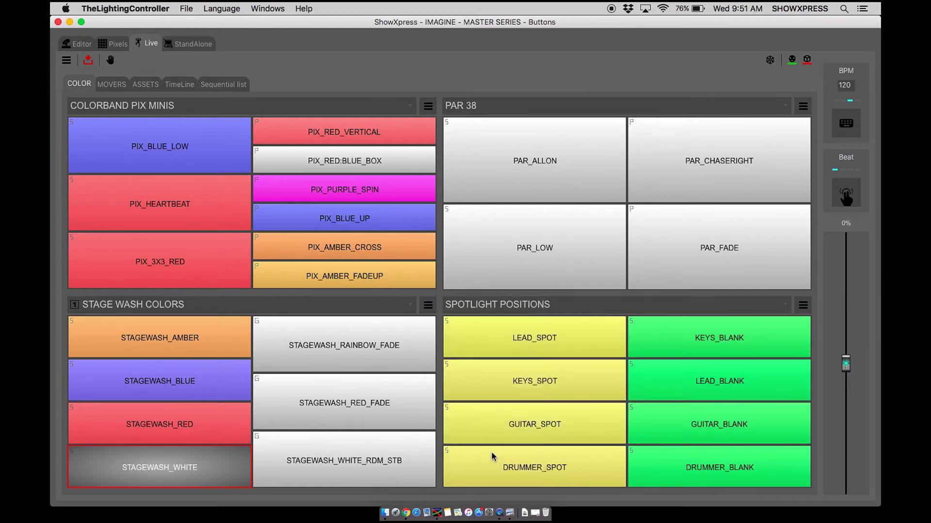
pyautogui.click(428, 305)
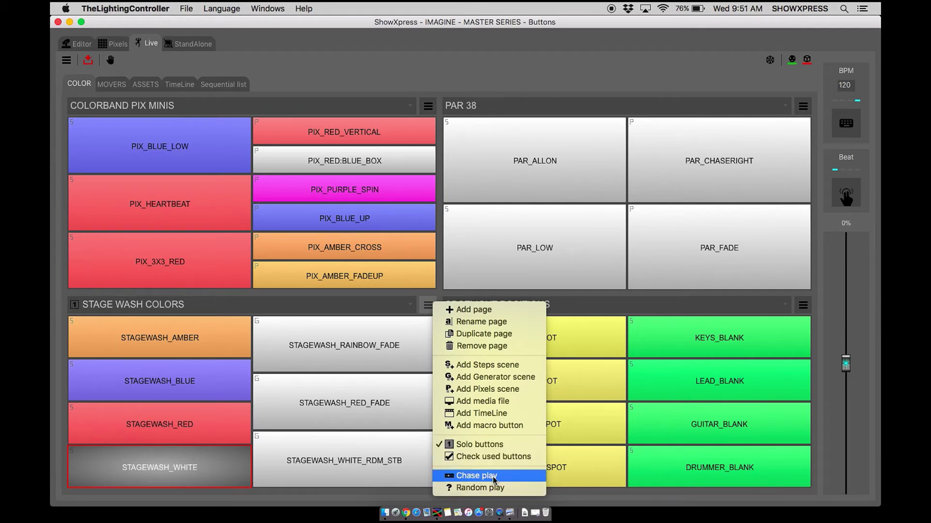
pyautogui.click(318, 297)
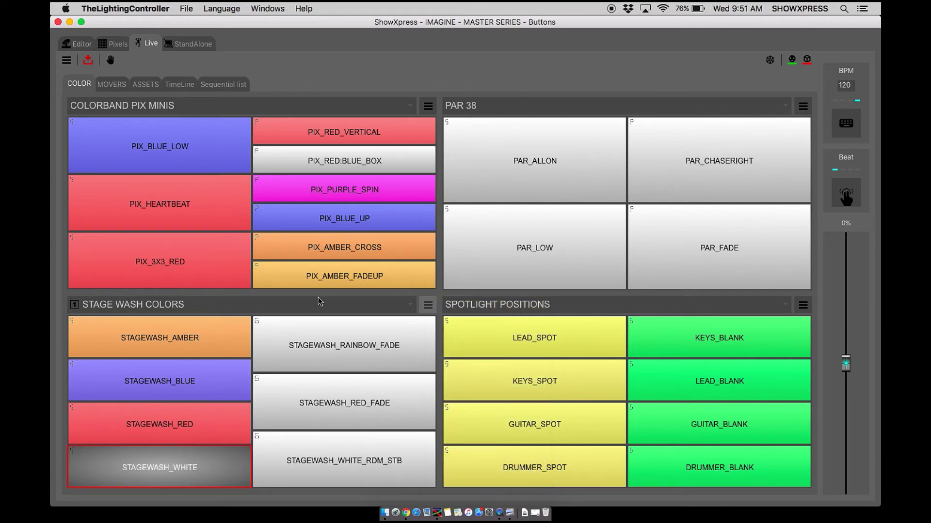
# Switch through the amber, blue and red stage washes in solo mode and back to STAGEWASH_AMBER.
pyautogui.click(177, 345)
pyautogui.click(169, 375)
pyautogui.click(171, 435)
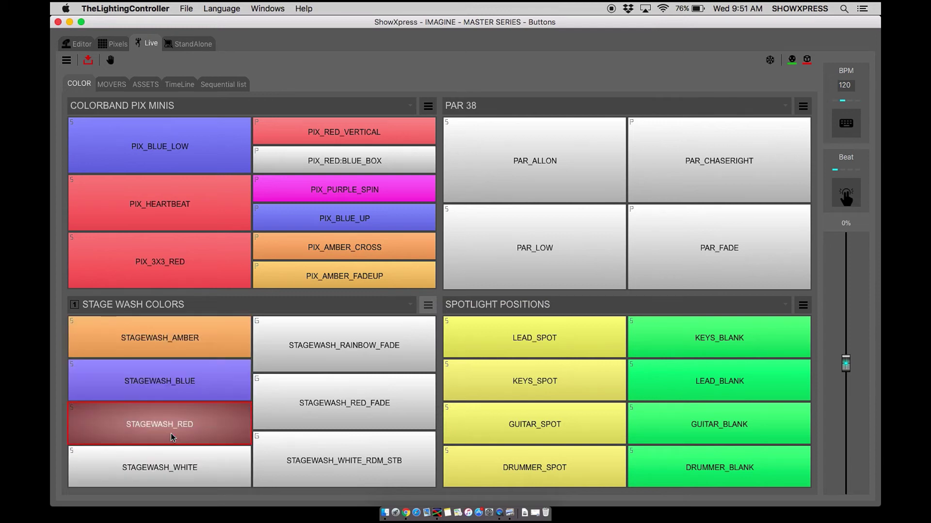
pyautogui.click(182, 385)
pyautogui.click(185, 339)
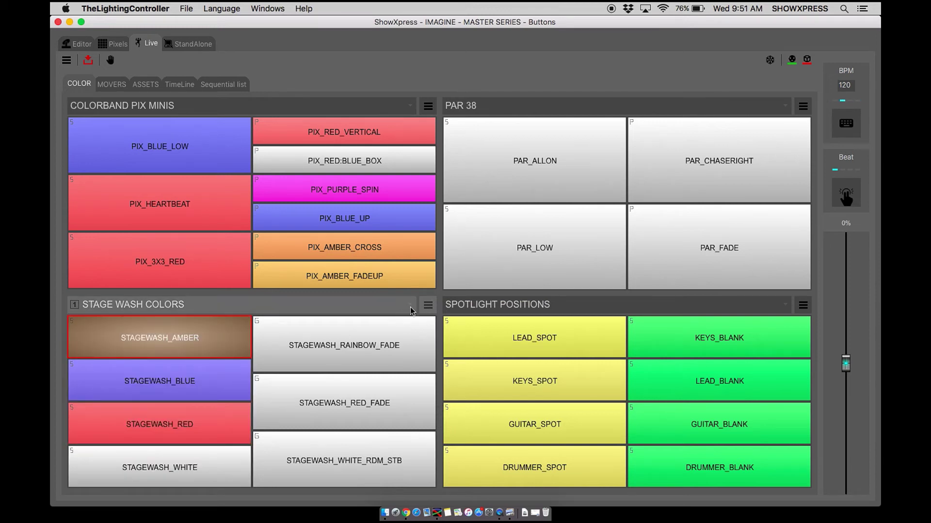
# Switch repeatedly through the blue, red, white and amber stage washes in solo mode, ending on STAGEWASH_AMBER.
pyautogui.click(185, 368)
pyautogui.click(170, 423)
pyautogui.click(178, 465)
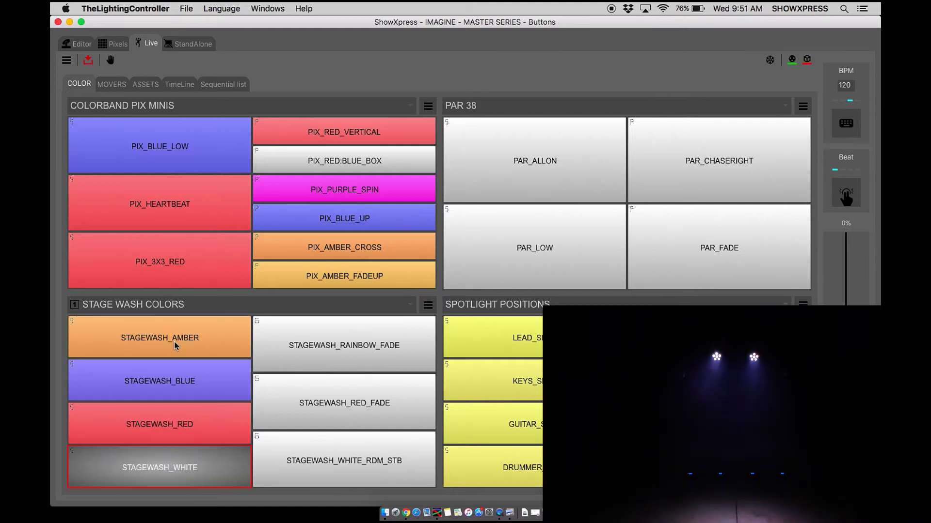
pyautogui.click(173, 342)
pyautogui.click(170, 375)
pyautogui.click(161, 409)
pyautogui.click(161, 333)
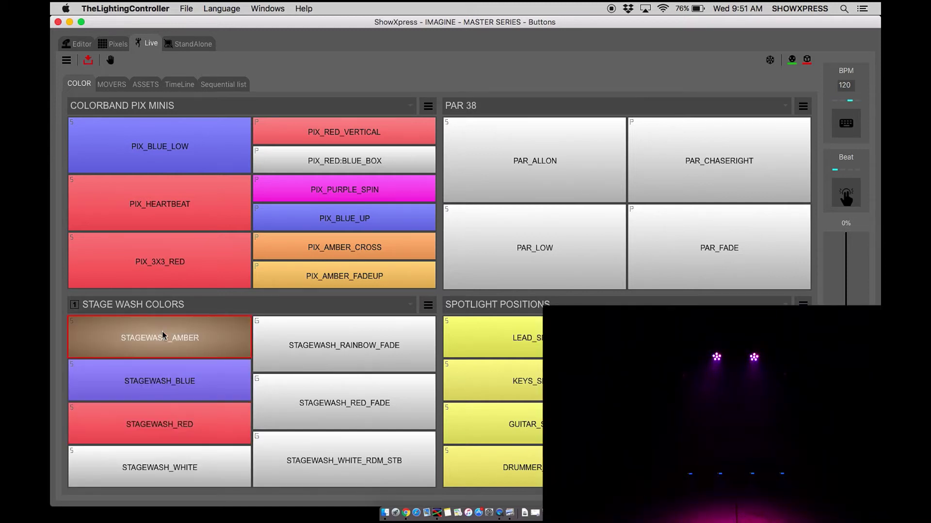
pyautogui.click(162, 370)
pyautogui.click(154, 425)
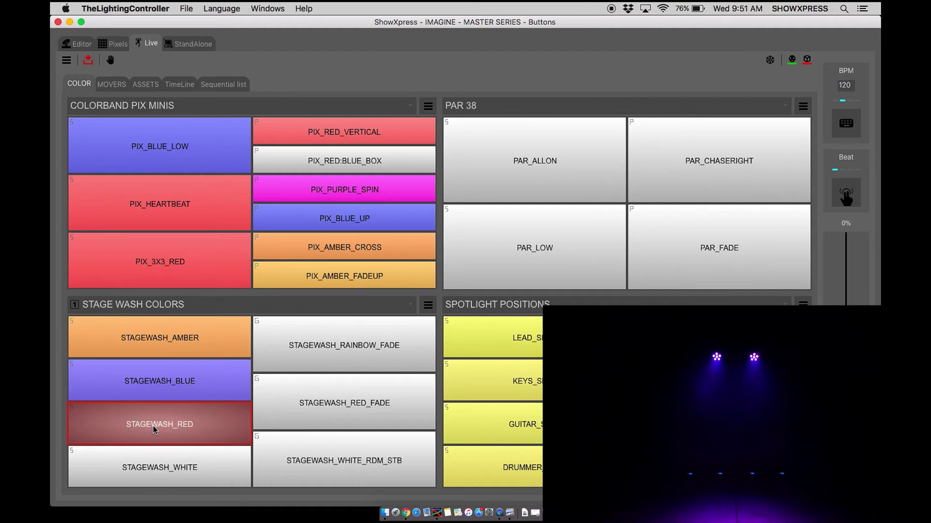
pyautogui.click(158, 471)
pyautogui.click(204, 342)
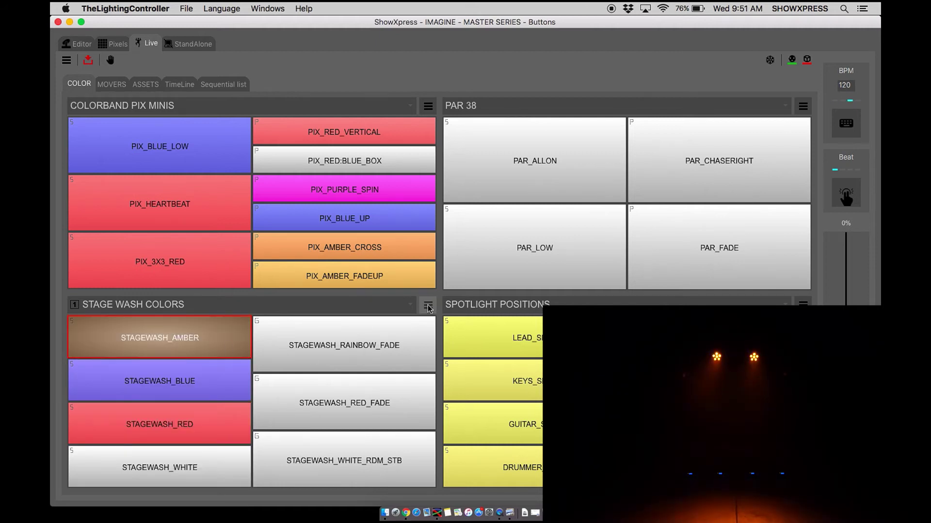
# Enable Chase play for the Stage Wash Colors group and run the chase from STAGEWASH_AMBER through the blue and red washes.
pyautogui.click(428, 306)
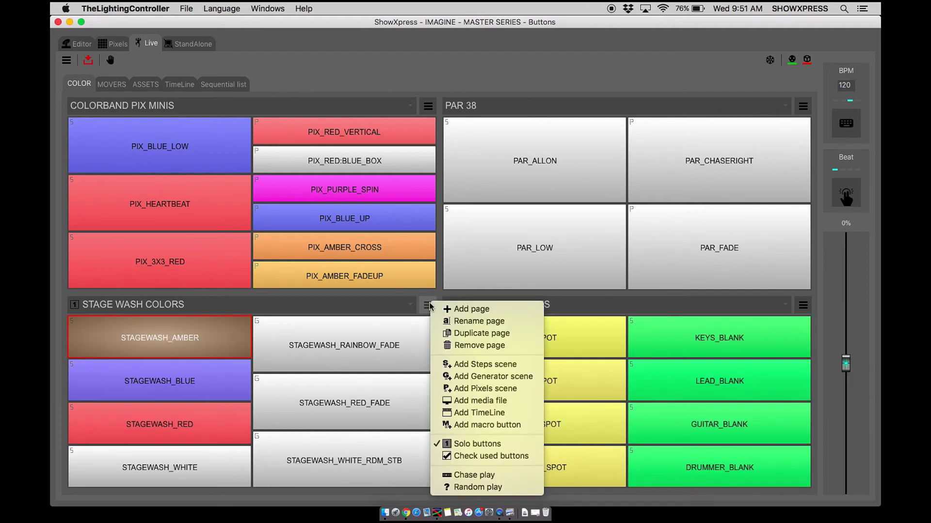
pyautogui.click(481, 477)
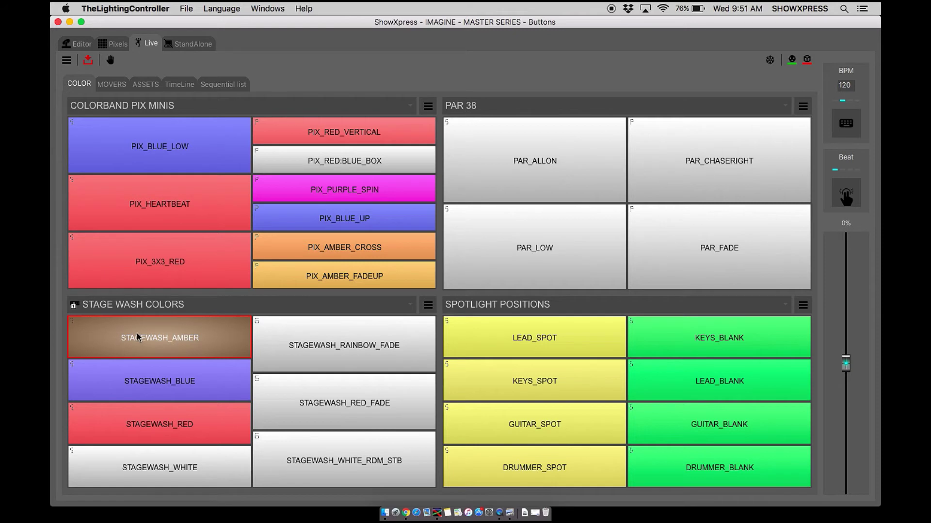
pyautogui.click(199, 381)
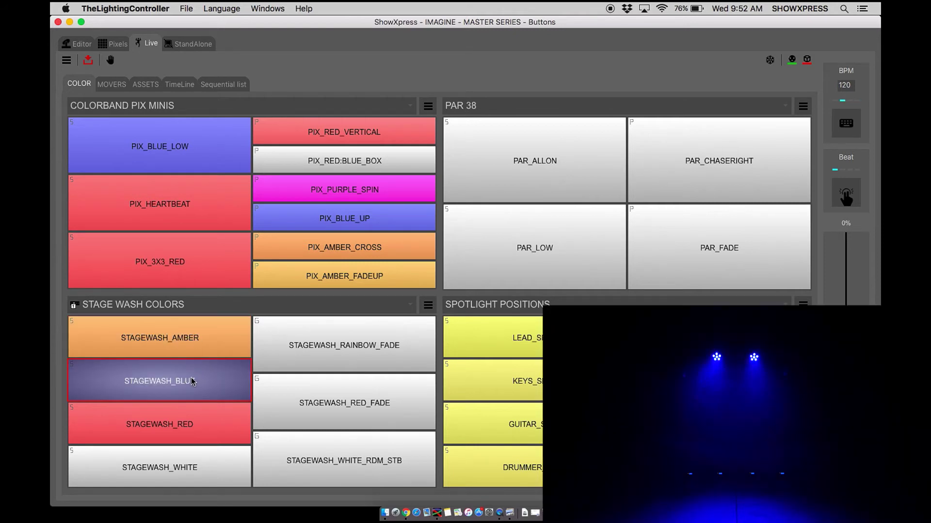
pyautogui.press('Down')
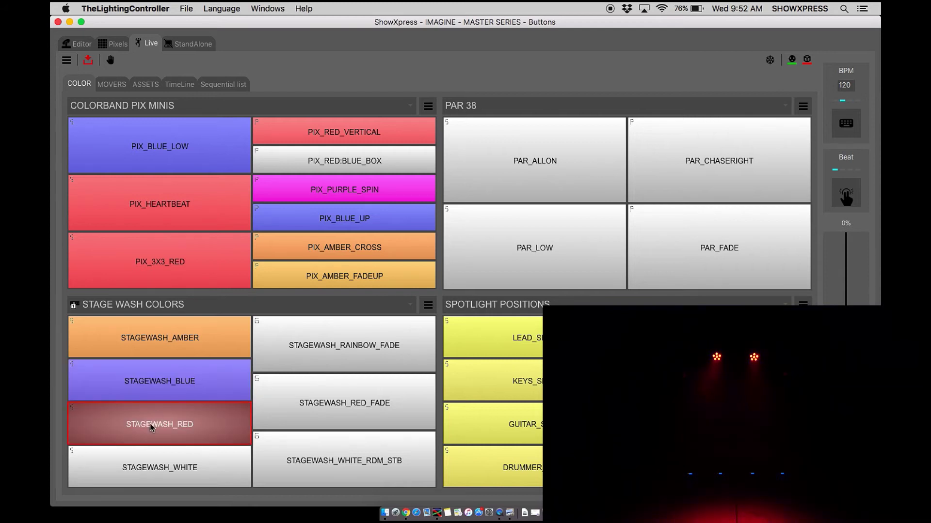
# Open the STAGEWASH_RED scene in the editor to examine its step duration, and return to the Live view.
pyautogui.rightClick(179, 425)
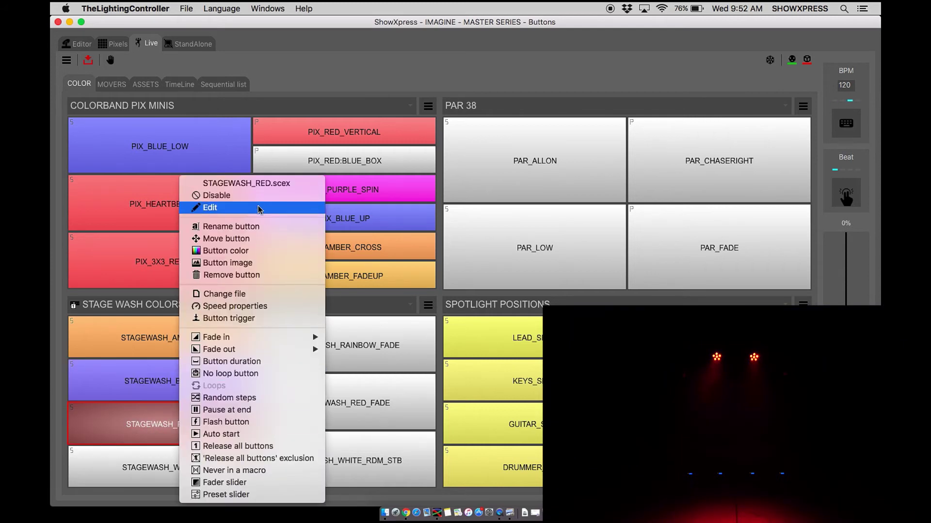
pyautogui.click(203, 205)
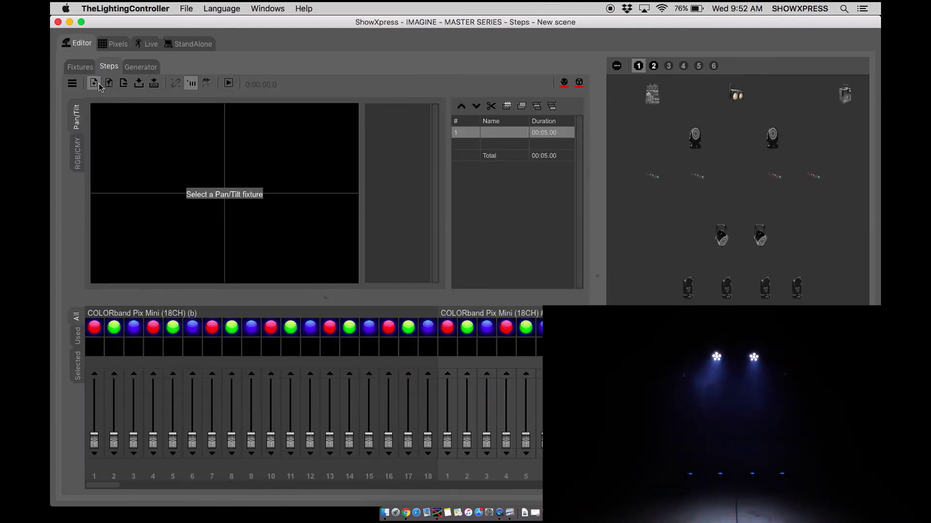
pyautogui.click(148, 44)
# Run the Stage Wash Colors chase from STAGEWASH_AMBER through the color washes to STAGEWASH_RAINBOW_FADE, and repeat it from amber.
pyautogui.click(189, 341)
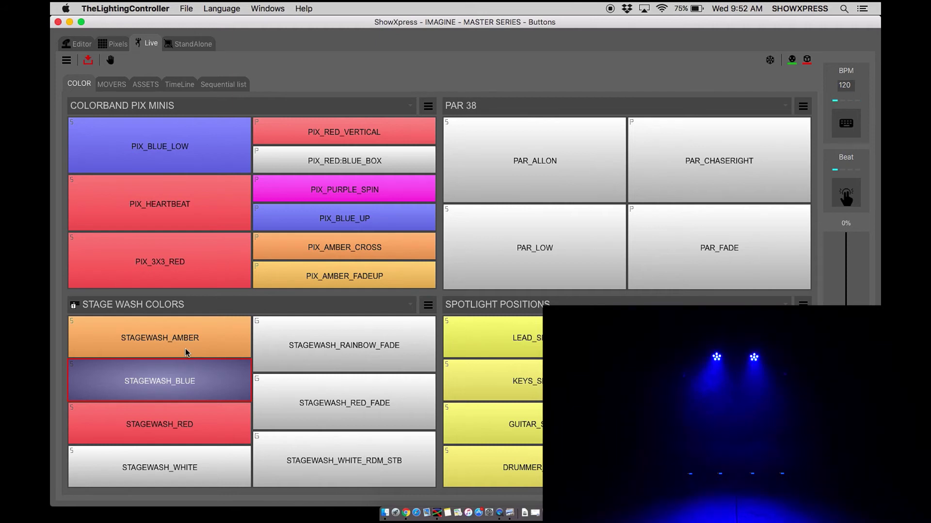
pyautogui.click(182, 417)
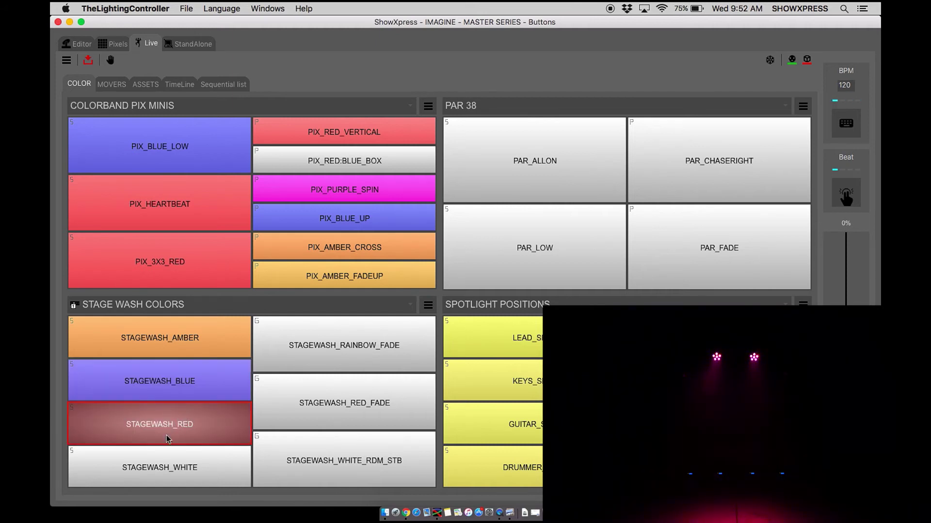
pyautogui.click(305, 337)
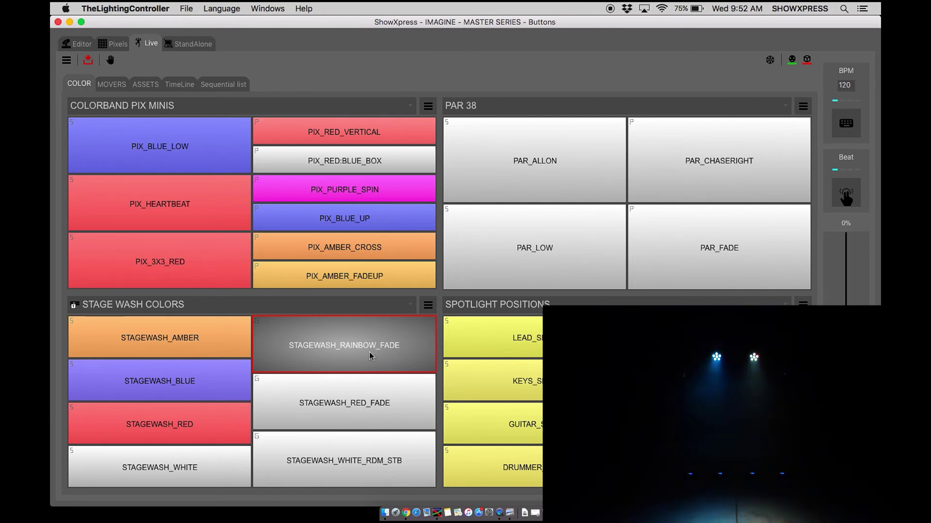
pyautogui.click(148, 334)
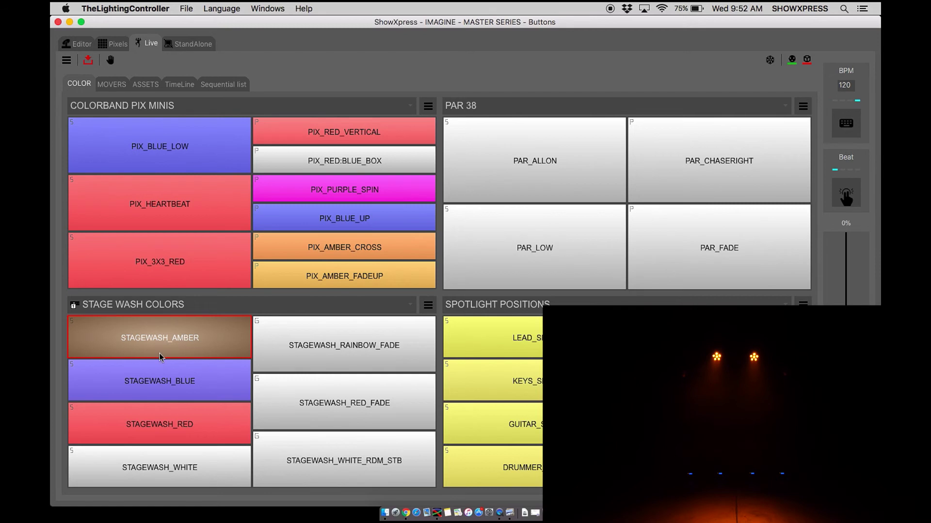
pyautogui.click(208, 398)
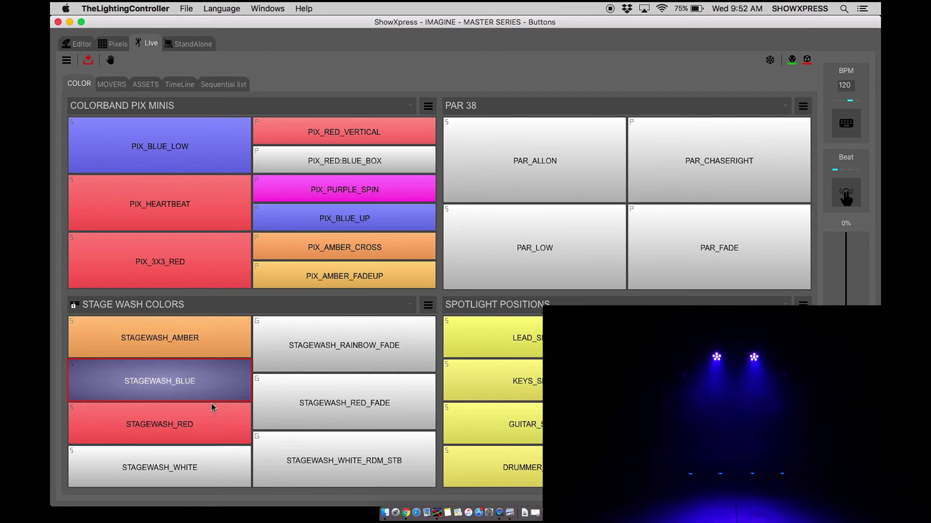
pyautogui.click(290, 364)
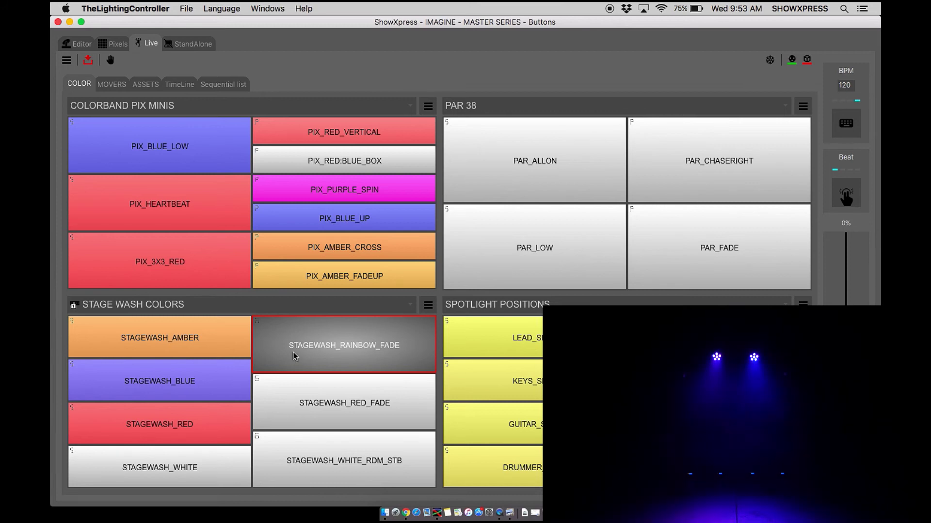
# Set the button duration of STAGEWASH_RAINBOW_FADE to 3 seconds so the chase moves on.
pyautogui.rightClick(341, 340)
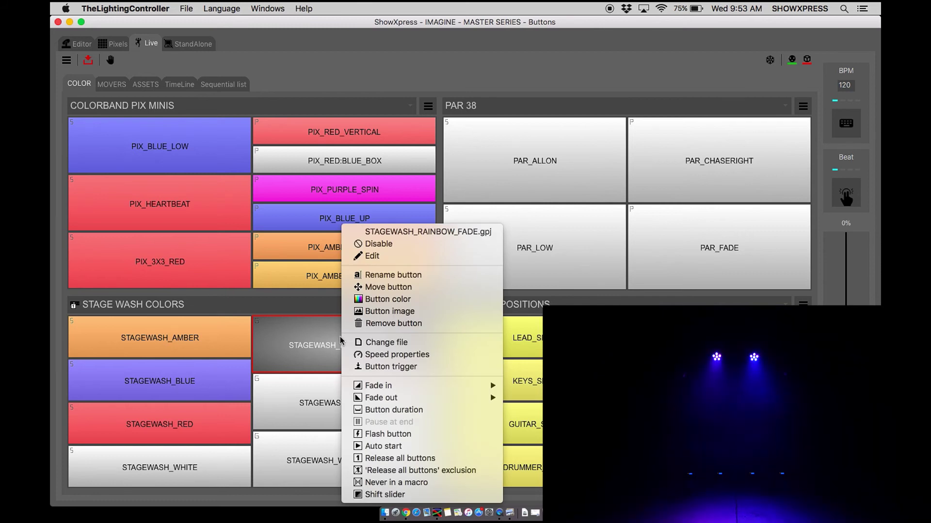
pyautogui.click(406, 413)
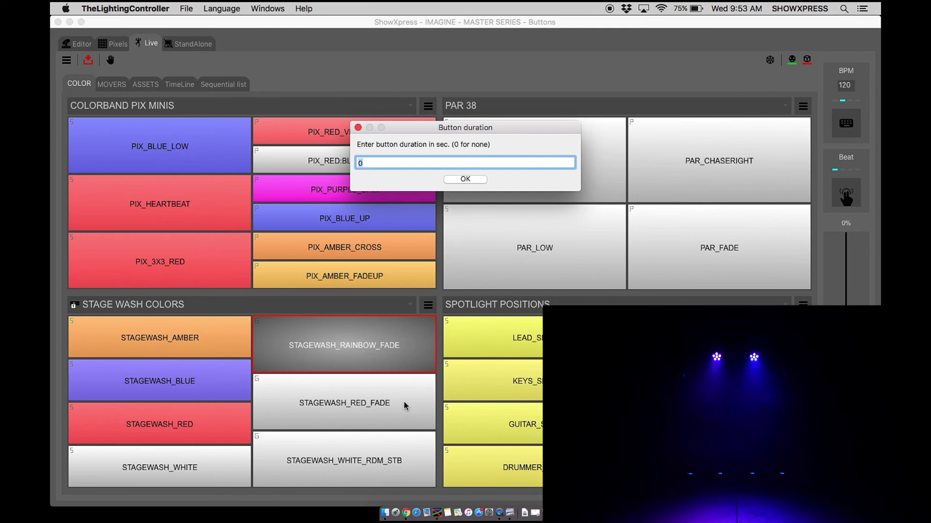
pyautogui.click(458, 180)
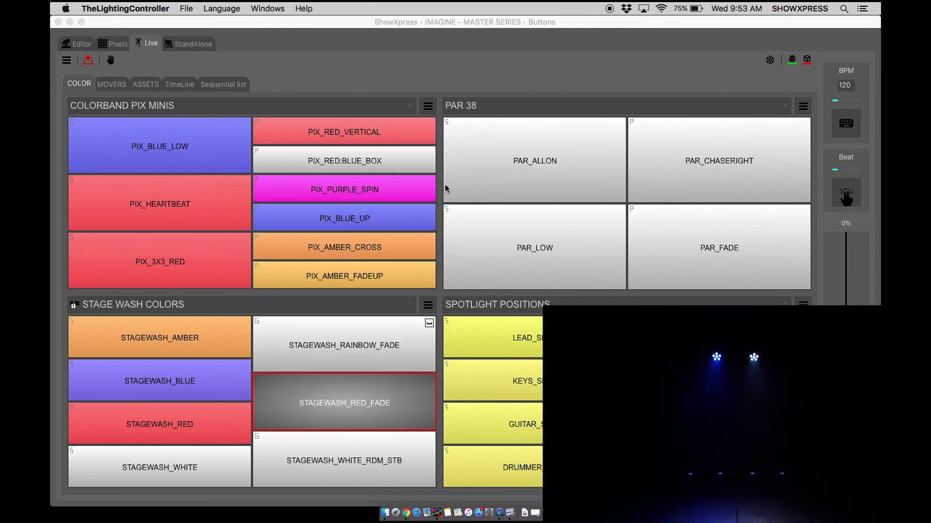
pyautogui.click(288, 345)
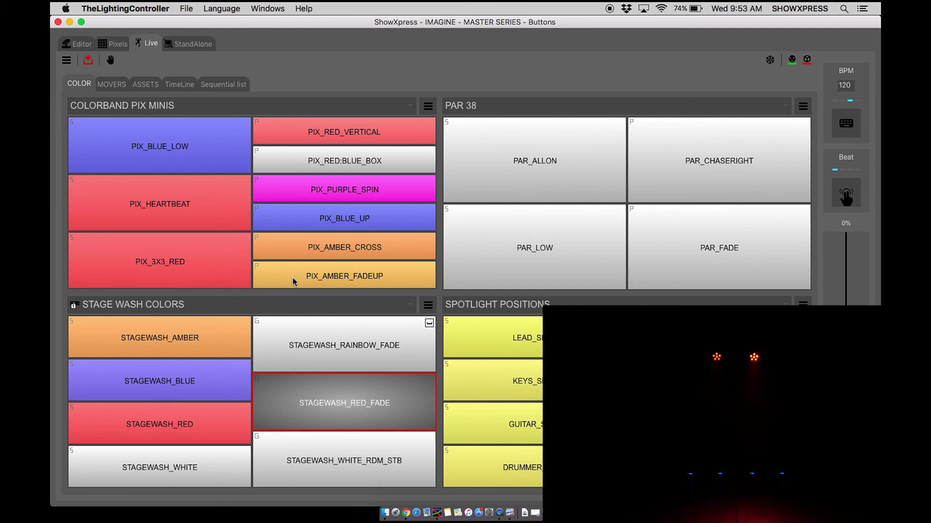
# Remove the button duration of STAGEWASH_RAINBOW_FADE by setting it to 0.
pyautogui.rightClick(308, 352)
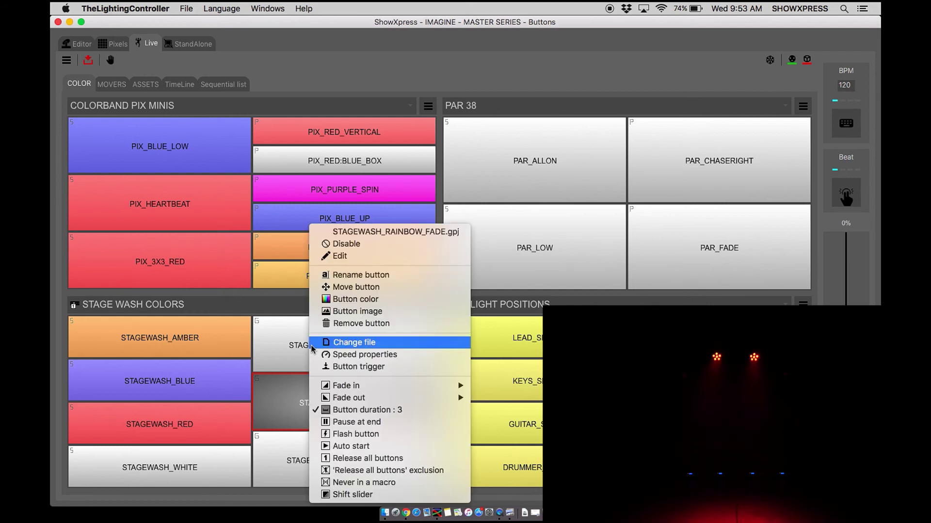
pyautogui.click(367, 411)
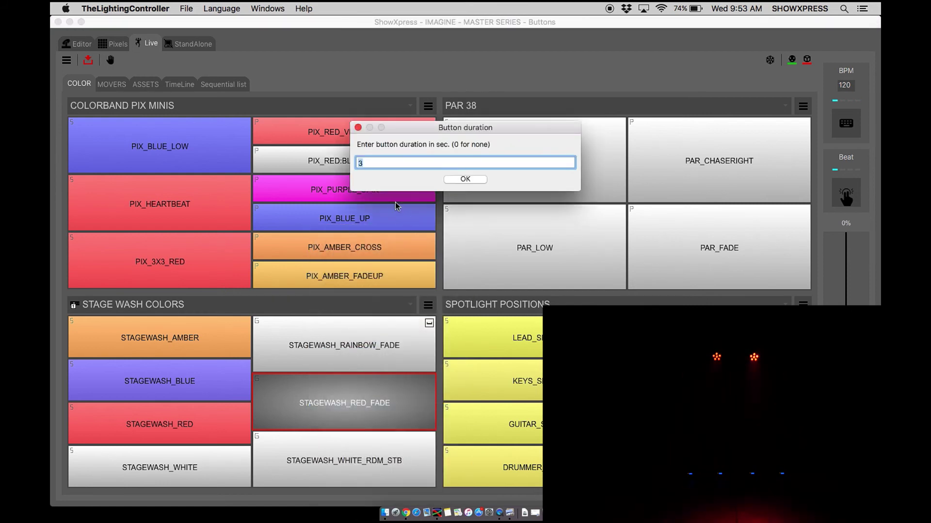
pyautogui.write('0')
pyautogui.press('Return')
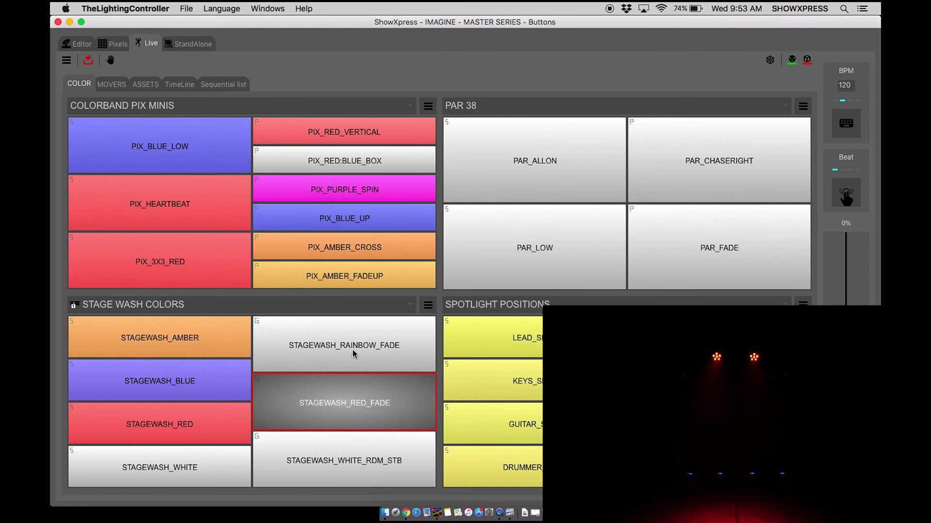
# Turn off Chase play for the Stage Wash Colors group and enable Random play instead.
pyautogui.click(430, 308)
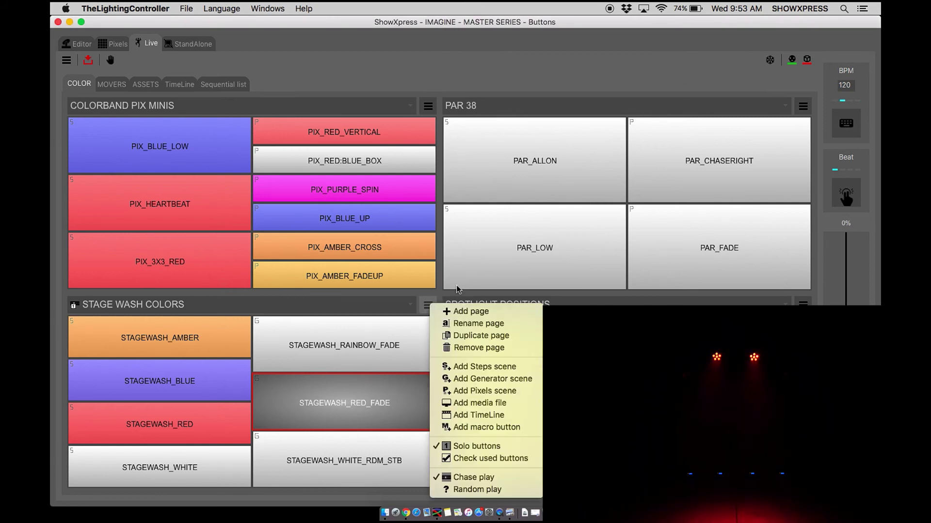
pyautogui.click(474, 476)
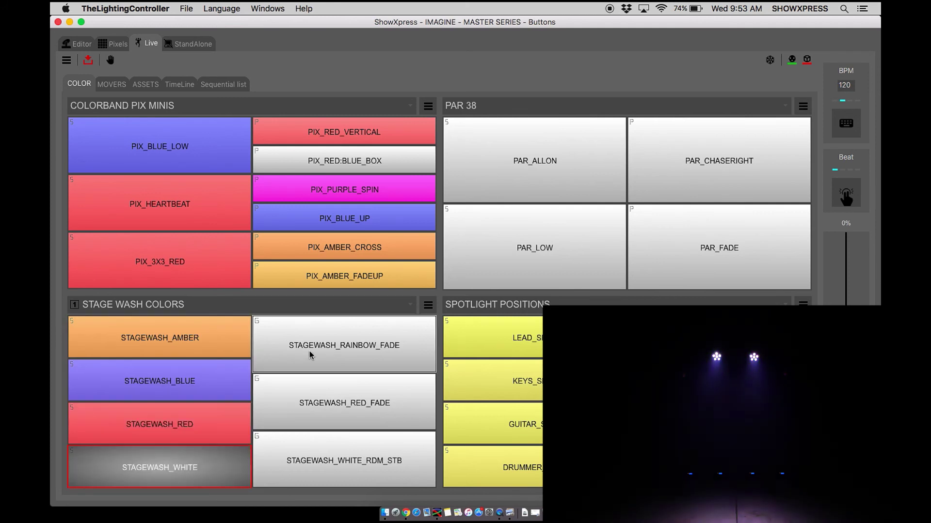
pyautogui.click(423, 306)
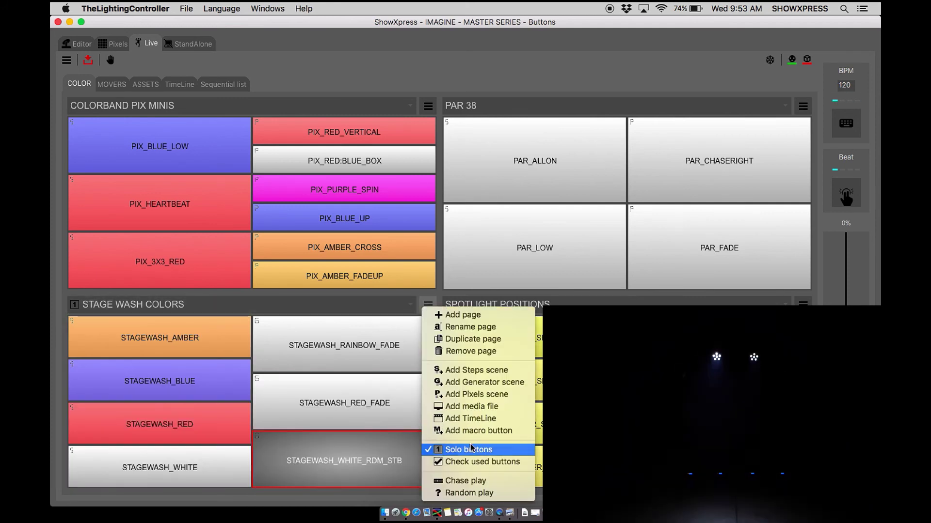
pyautogui.click(458, 493)
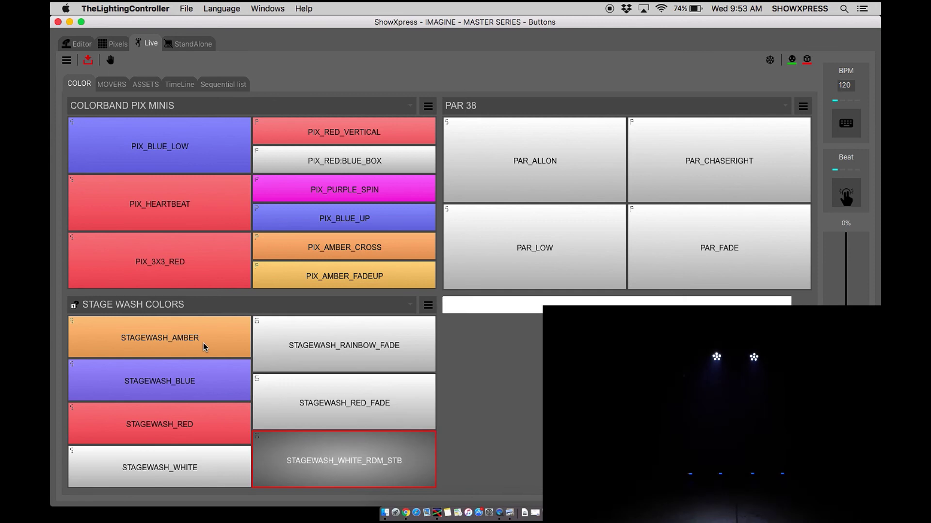
pyautogui.click(197, 333)
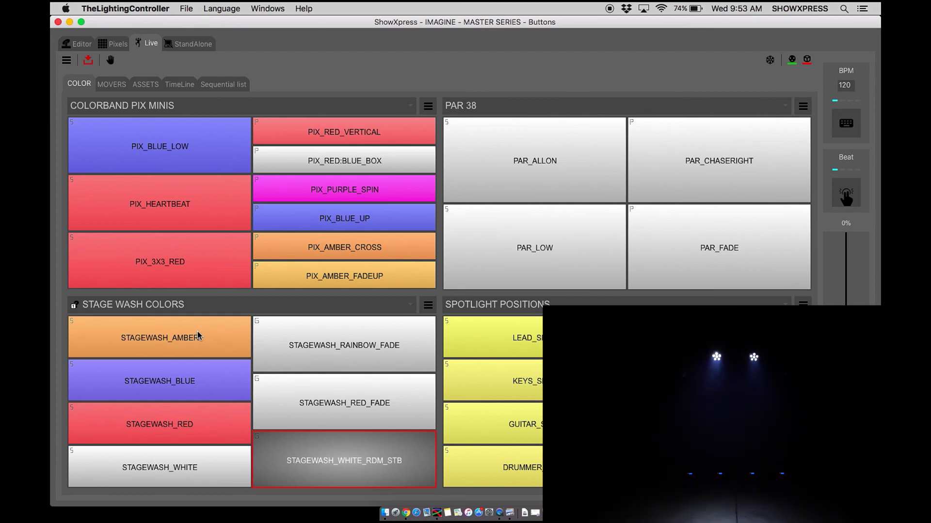
# Give the STAGEWASH_WHITE_RDM_STB button a button duration.
pyautogui.rightClick(361, 456)
pyautogui.click(432, 410)
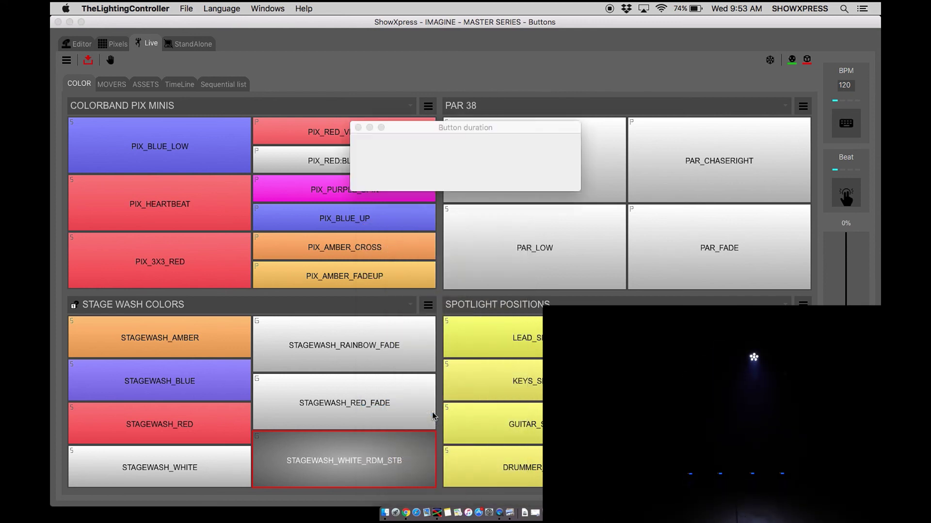
pyautogui.click(464, 179)
# Set the button duration of STAGEWASH_RAINBOW_FADE to 5 seconds.
pyautogui.click(342, 349)
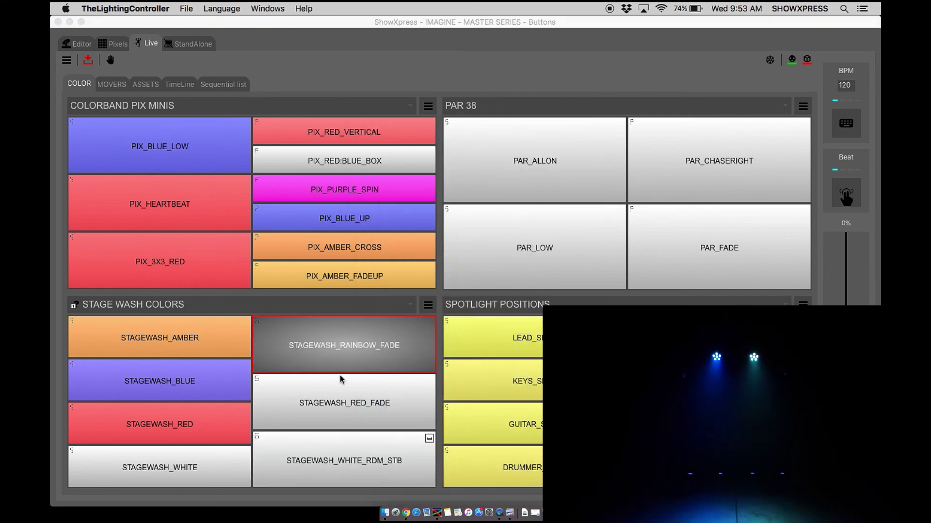
pyautogui.click(344, 340)
pyautogui.click(345, 343)
pyautogui.rightClick(345, 343)
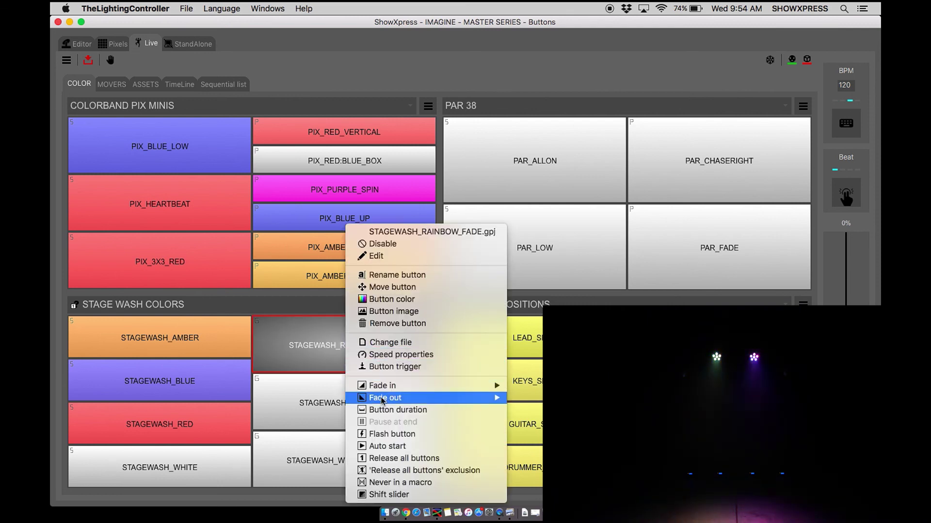
pyautogui.click(383, 410)
pyautogui.write('5')
pyautogui.click(465, 179)
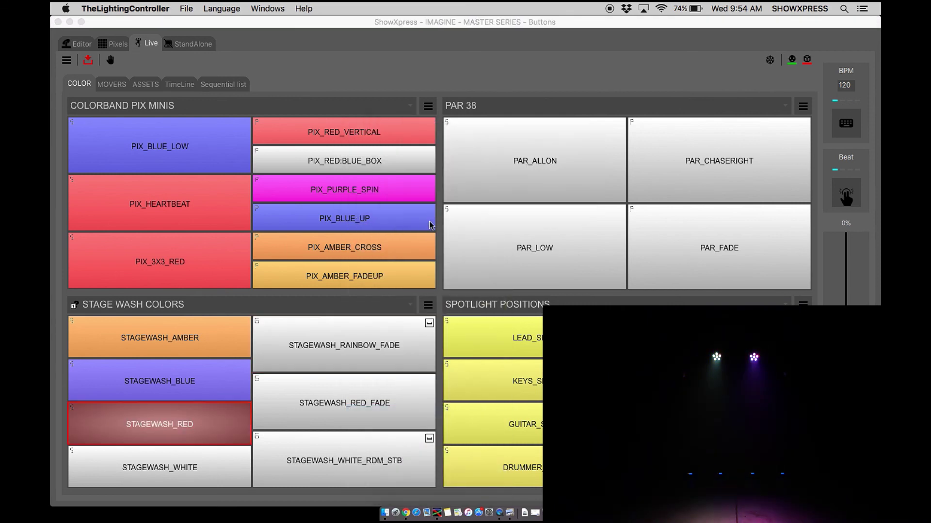
# Give the STAGEWASH_RED_FADE button a button duration.
pyautogui.click(355, 394)
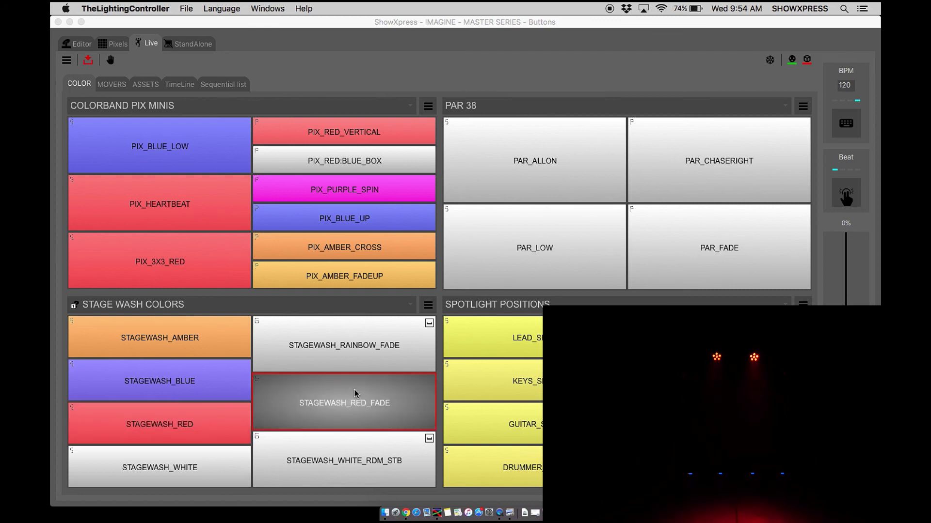
pyautogui.rightClick(360, 386)
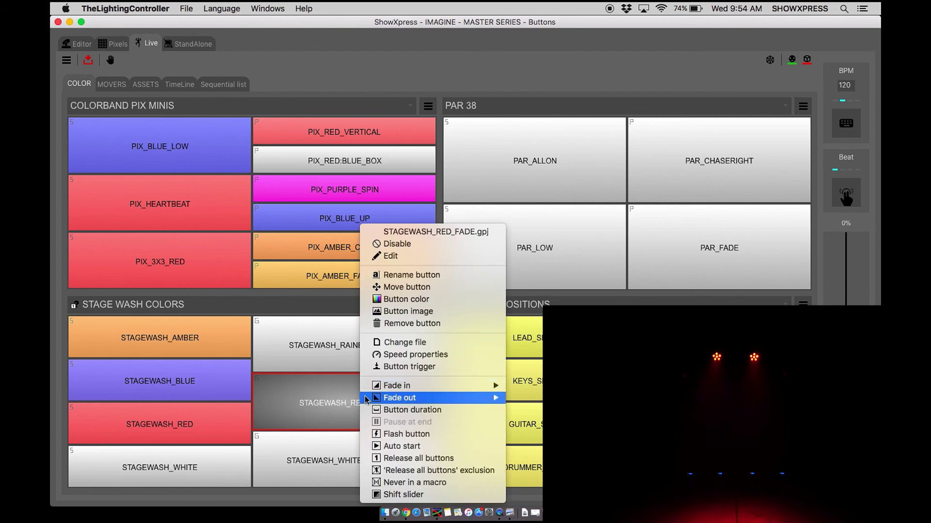
pyautogui.click(394, 410)
pyautogui.click(466, 178)
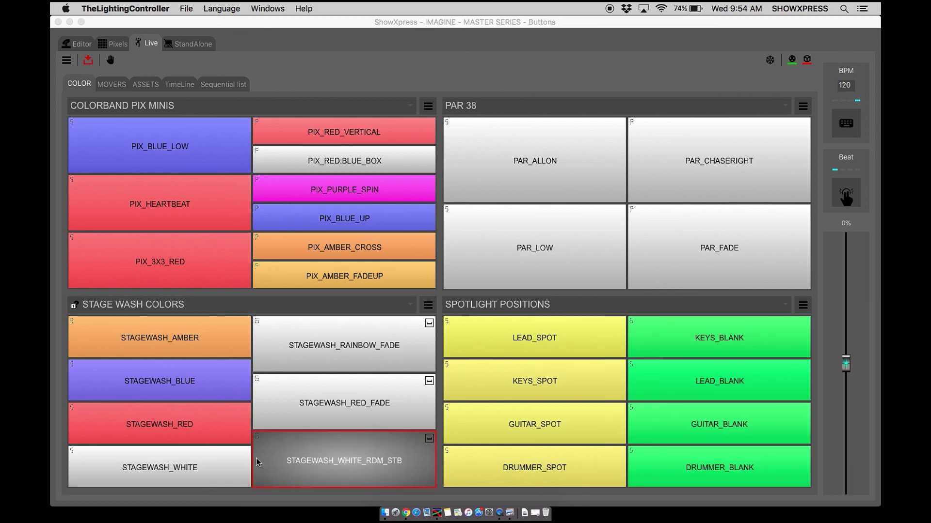
# Stop the scene playing in the Stage Wash Colors group so that none of its buttons is active.
pyautogui.click(297, 455)
pyautogui.click(295, 413)
pyautogui.click(296, 403)
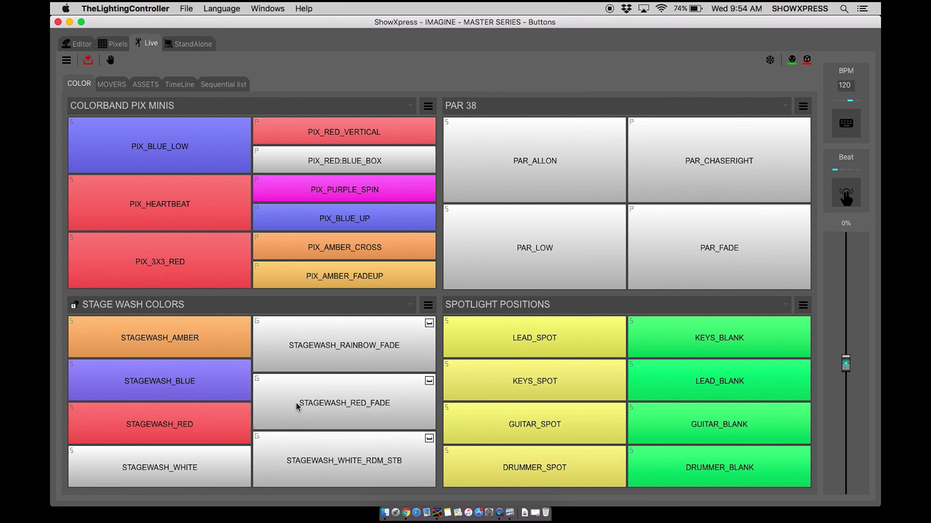
# Turn off Random play and Solo buttons for the Stage Wash Colors group.
pyautogui.click(427, 305)
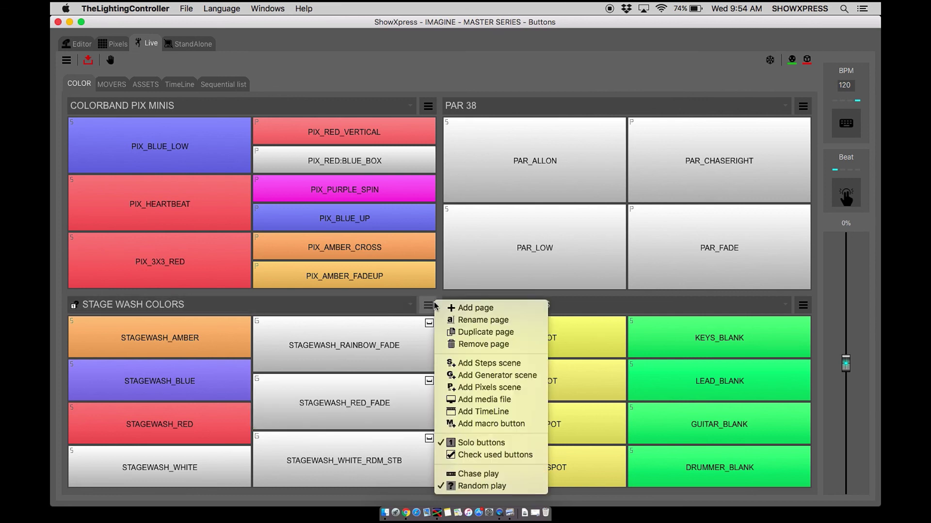
pyautogui.click(471, 486)
pyautogui.click(428, 307)
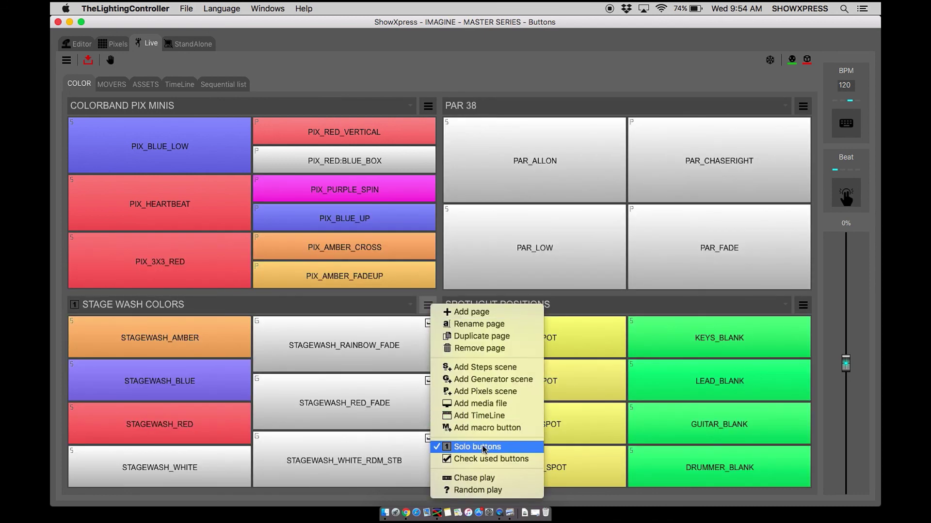
pyautogui.click(480, 447)
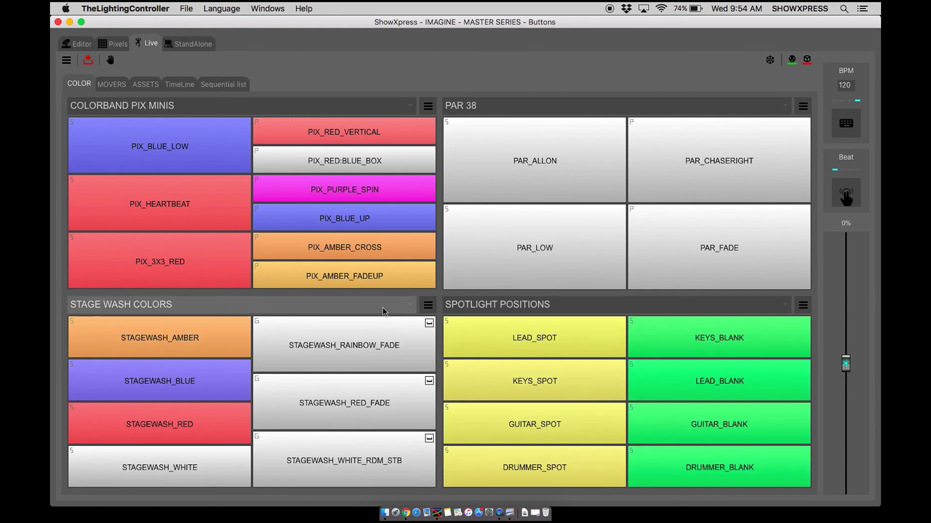